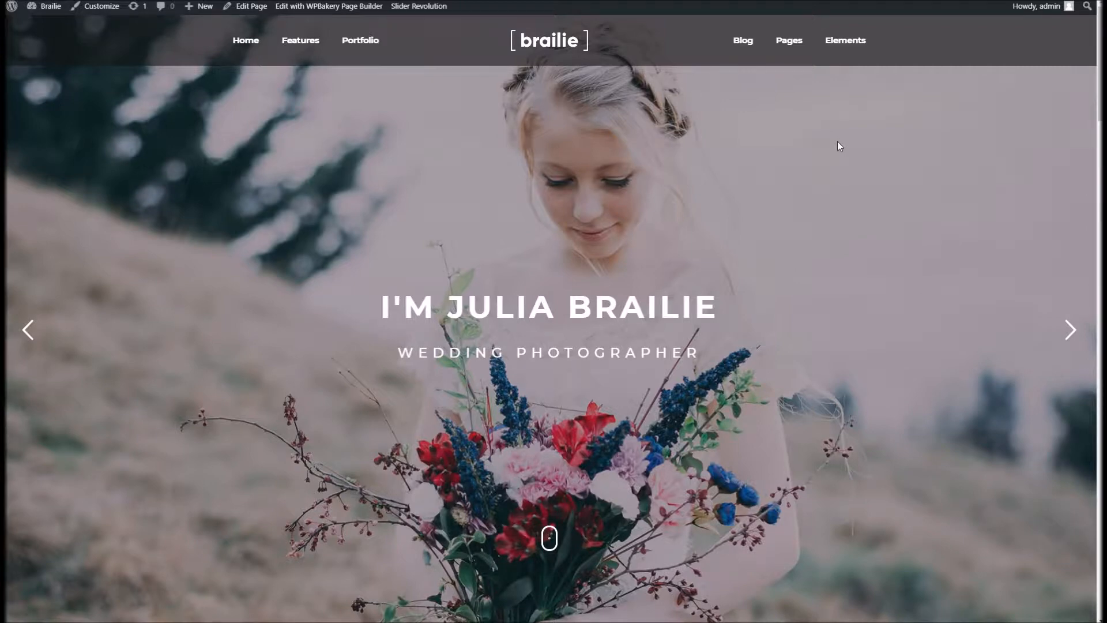
Open the theme's Accordion demo page and examine how the bordered and line accordion items expand and collapse
mouse_move(845, 41)
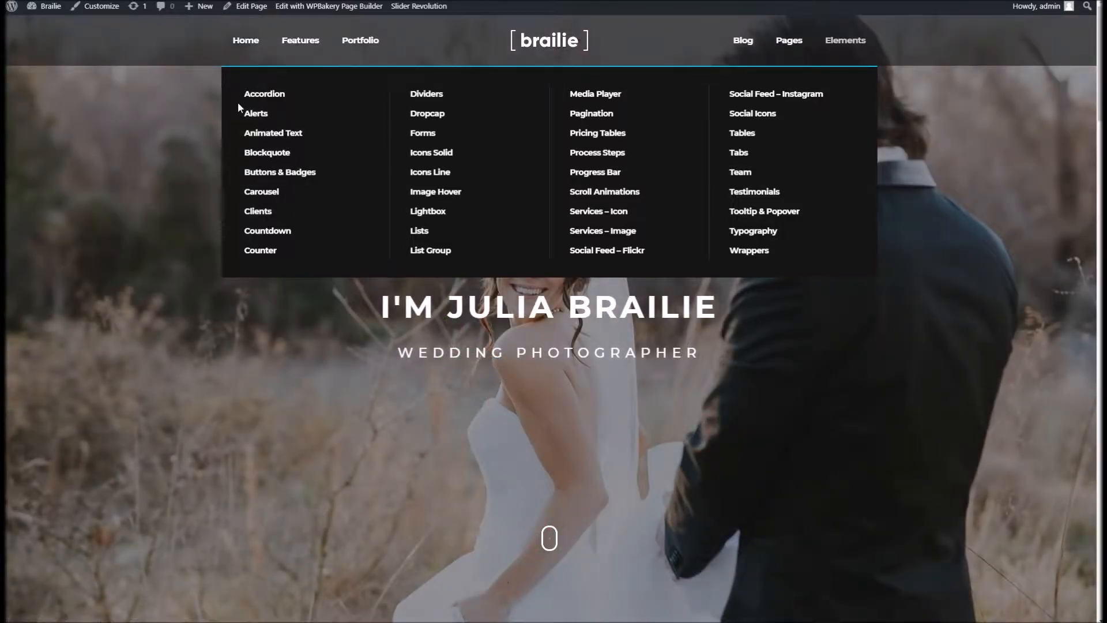
click(266, 98)
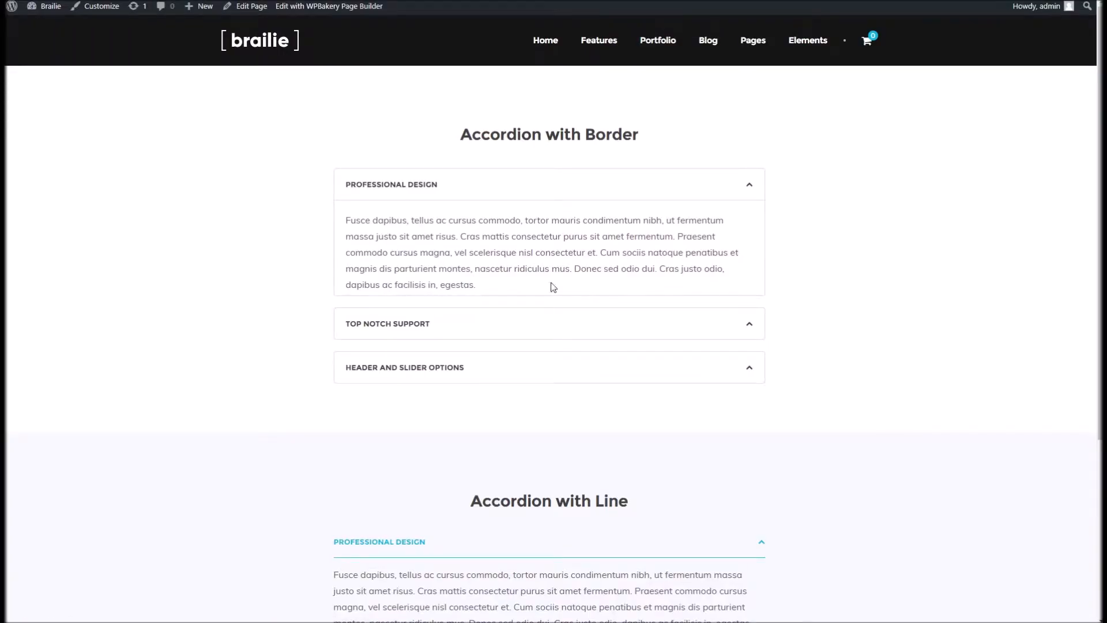
scroll(554, 287, down, 5)
scroll(576, 316, up, 5)
click(504, 295)
click(461, 167)
click(437, 351)
click(443, 198)
click(431, 160)
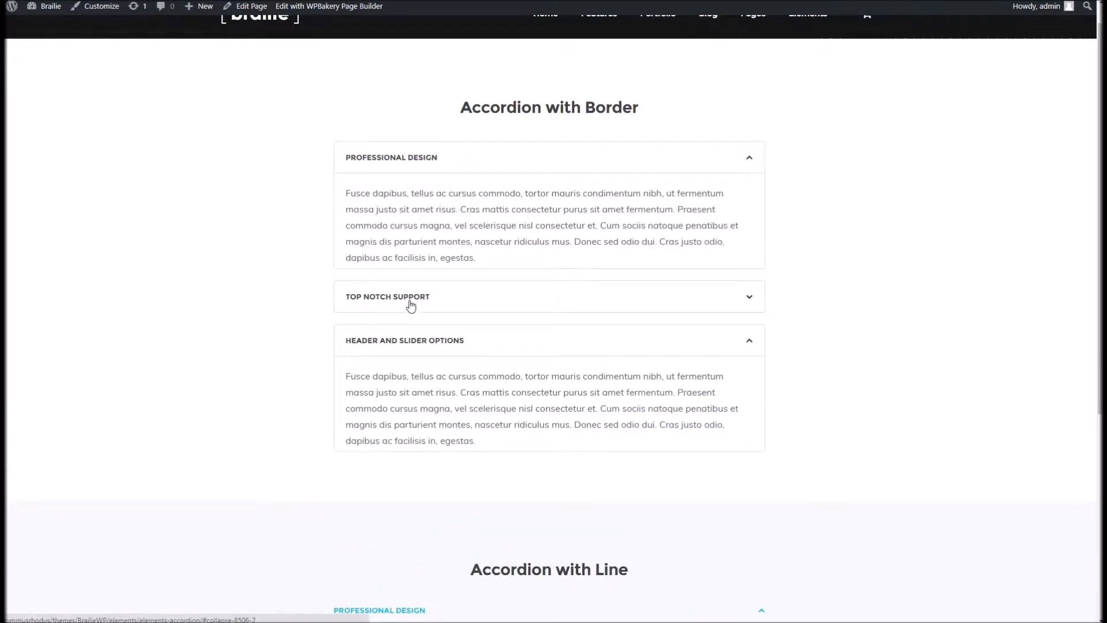
click(410, 300)
click(386, 167)
Open the Accordion page for editing and add an empty section below the Accordion with Line section
click(257, 12)
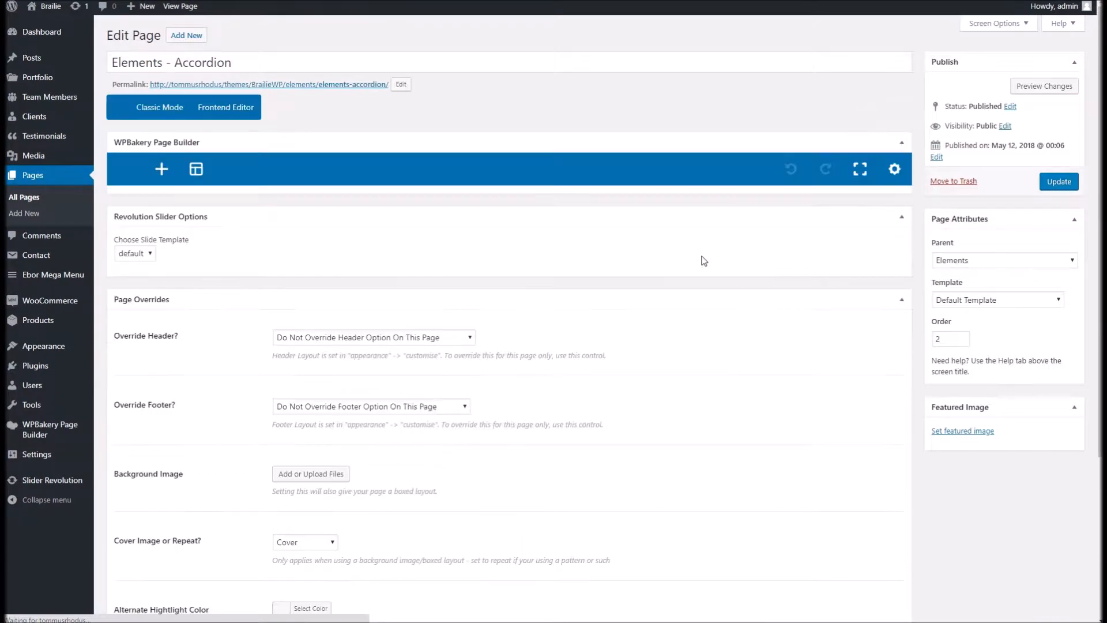
scroll(760, 310, down, 8)
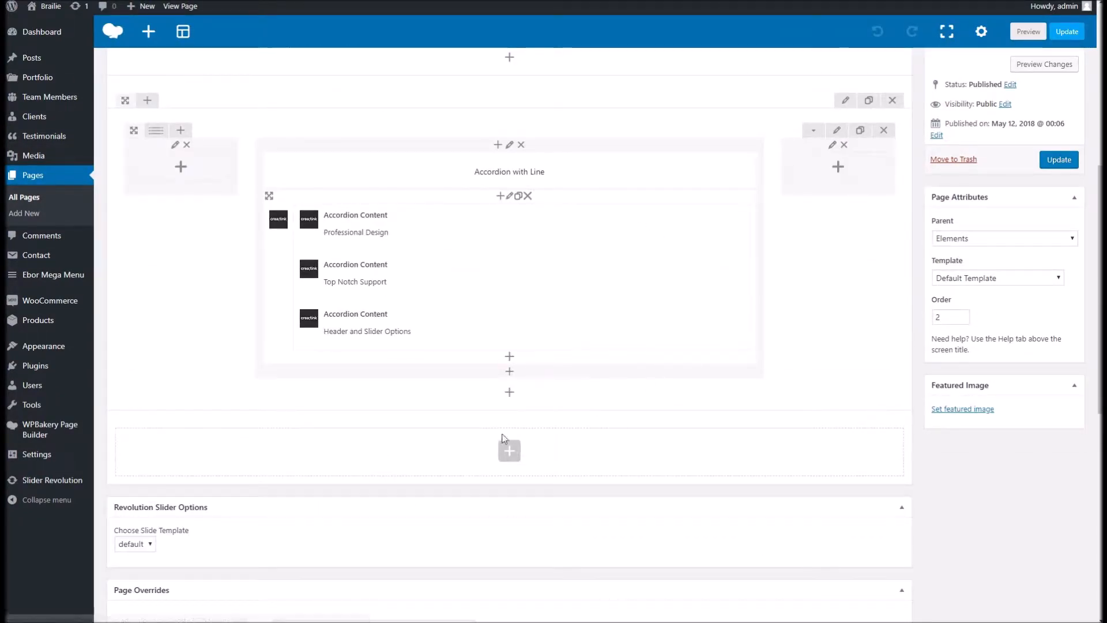
click(508, 454)
click(588, 130)
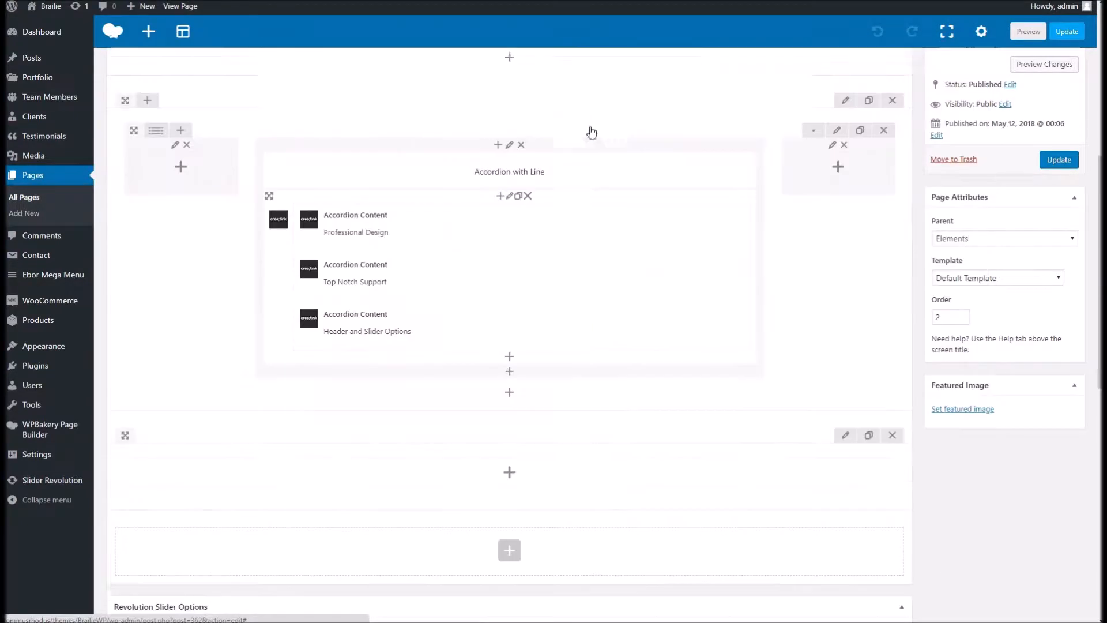
Add a row to the new section and split it into 1/4 + 1/2 + 1/4 columns
click(489, 242)
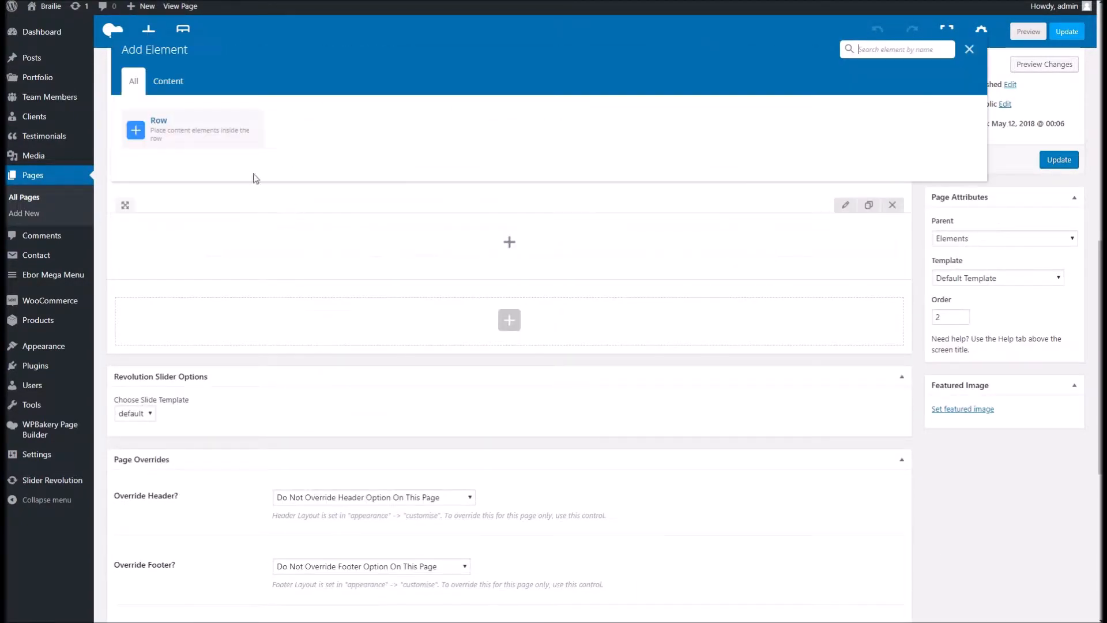
click(210, 130)
mouse_move(151, 238)
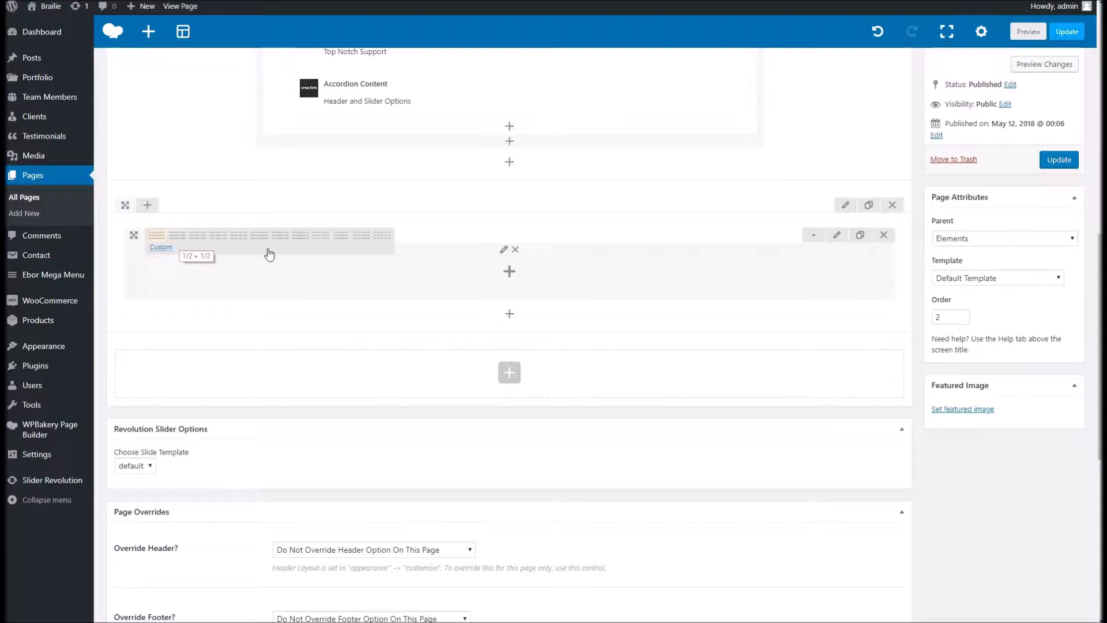
click(289, 238)
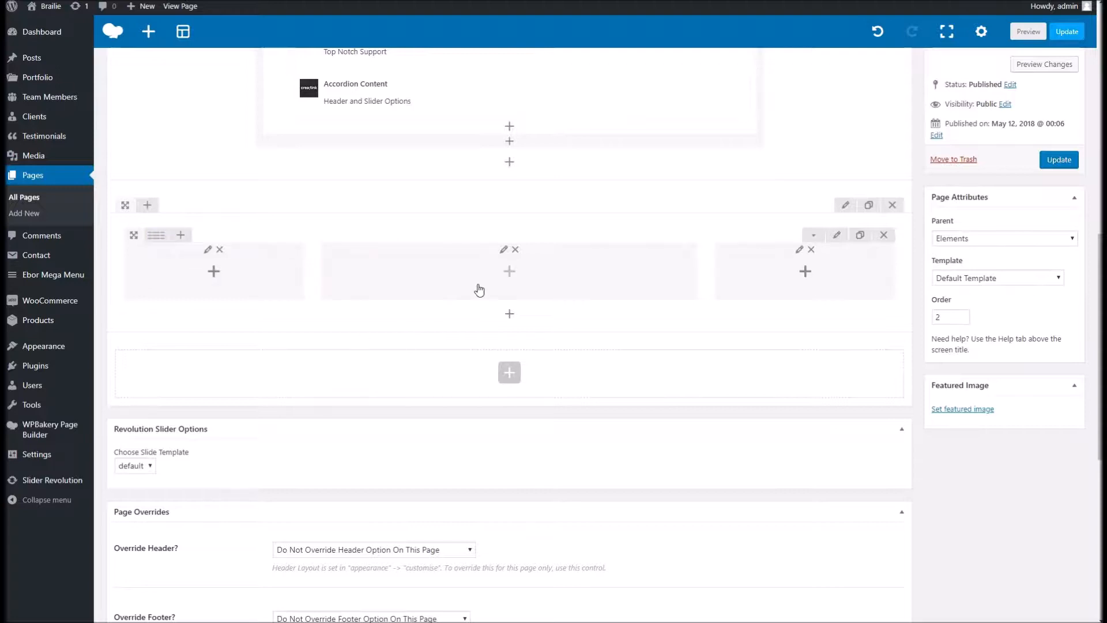
Add the theme's Accordion element to the middle column with Border display type and the first item open by default
click(523, 275)
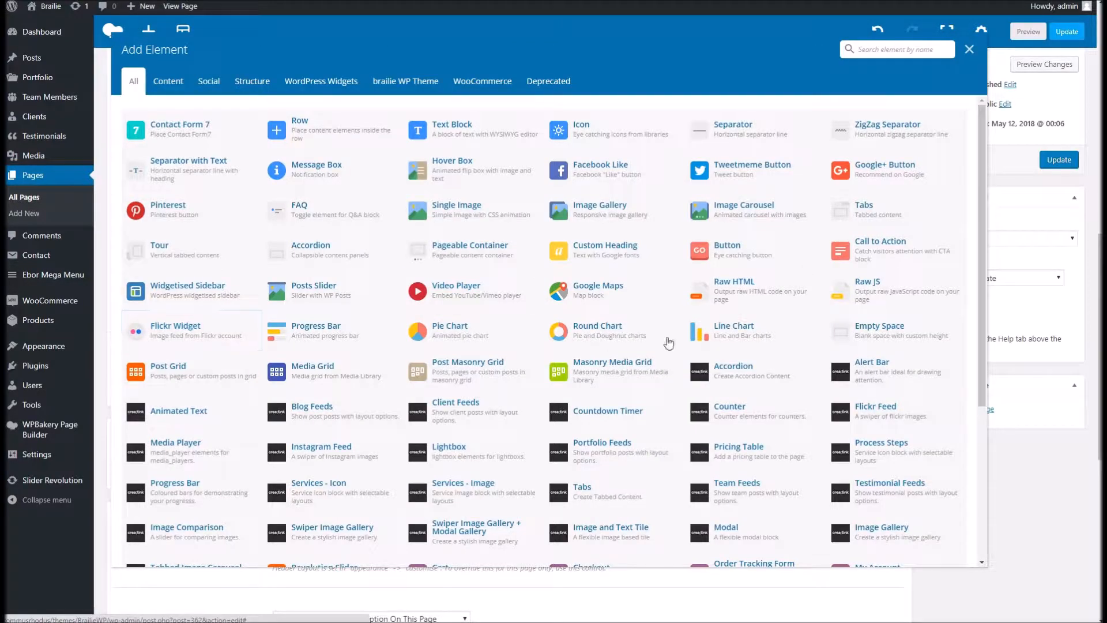
click(735, 377)
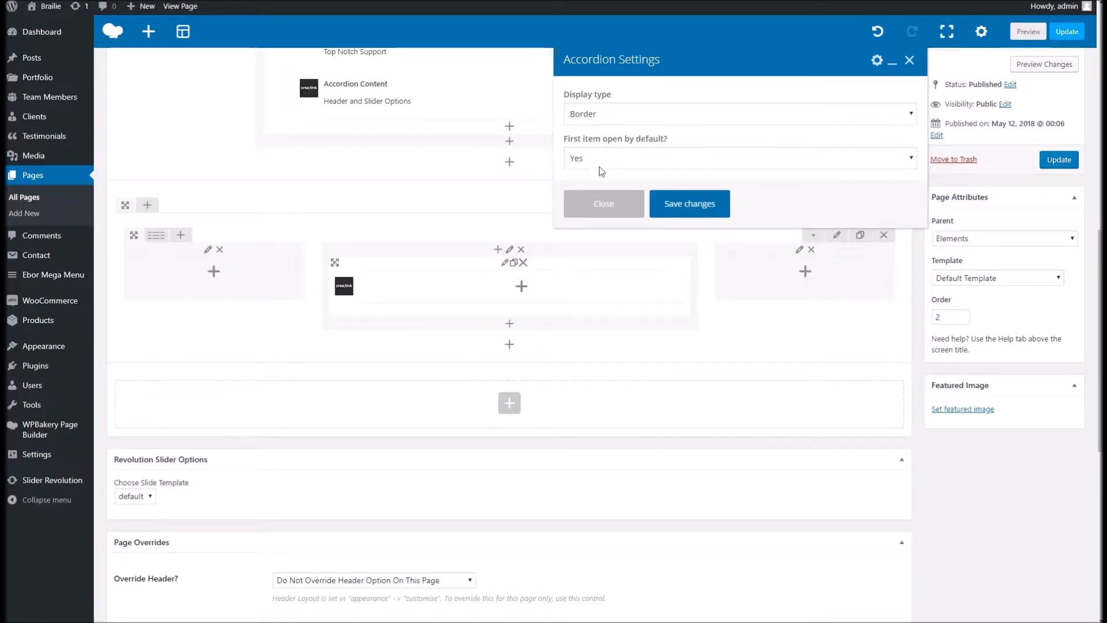
click(605, 114)
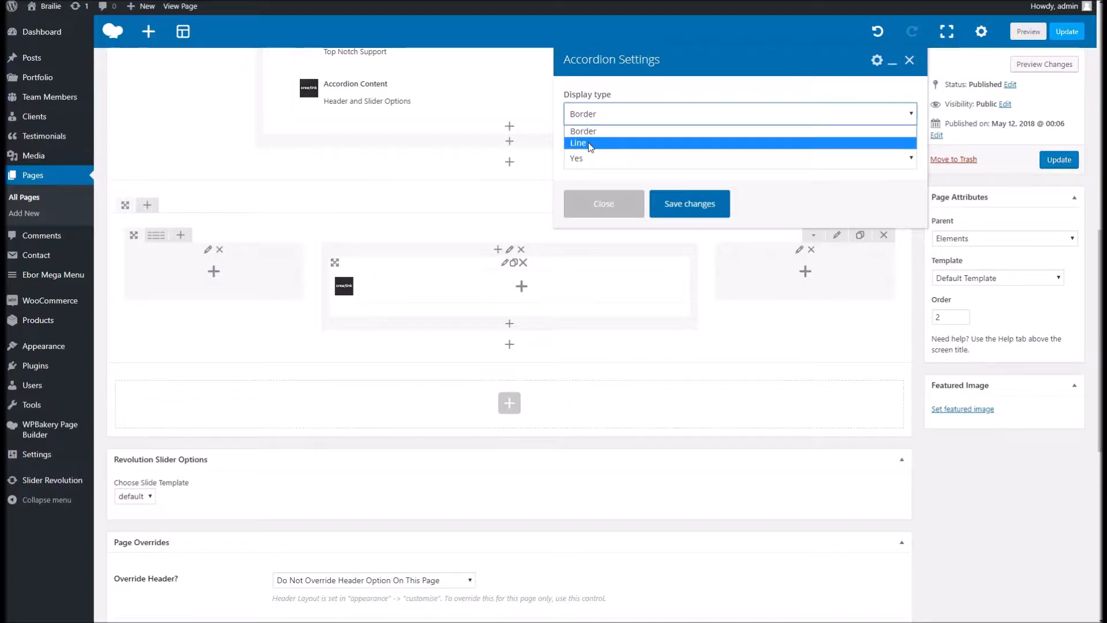
click(619, 164)
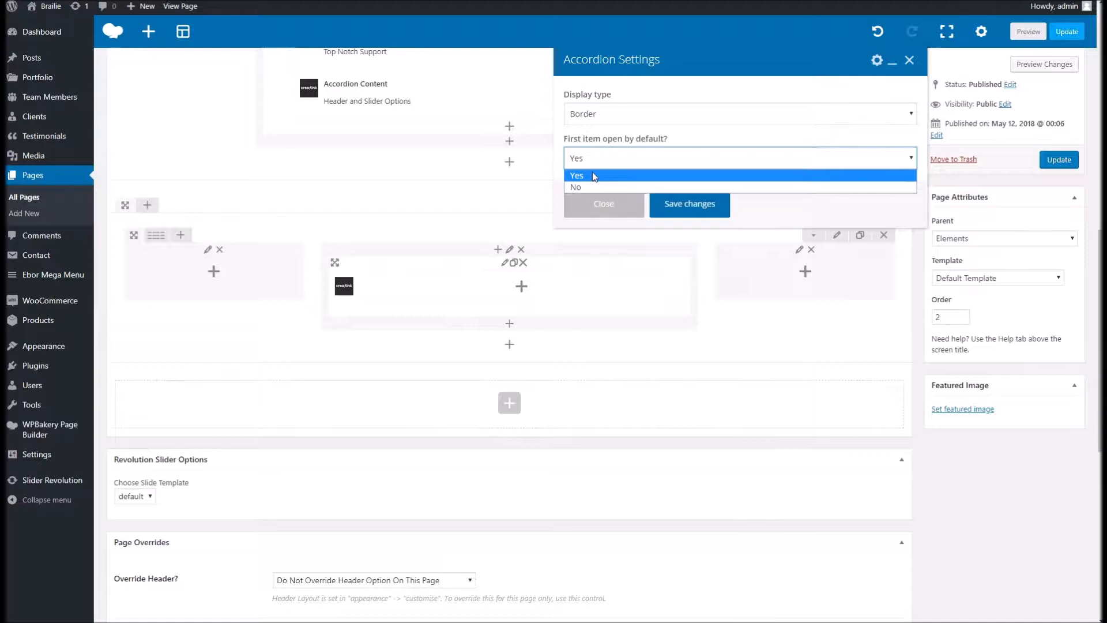
click(592, 175)
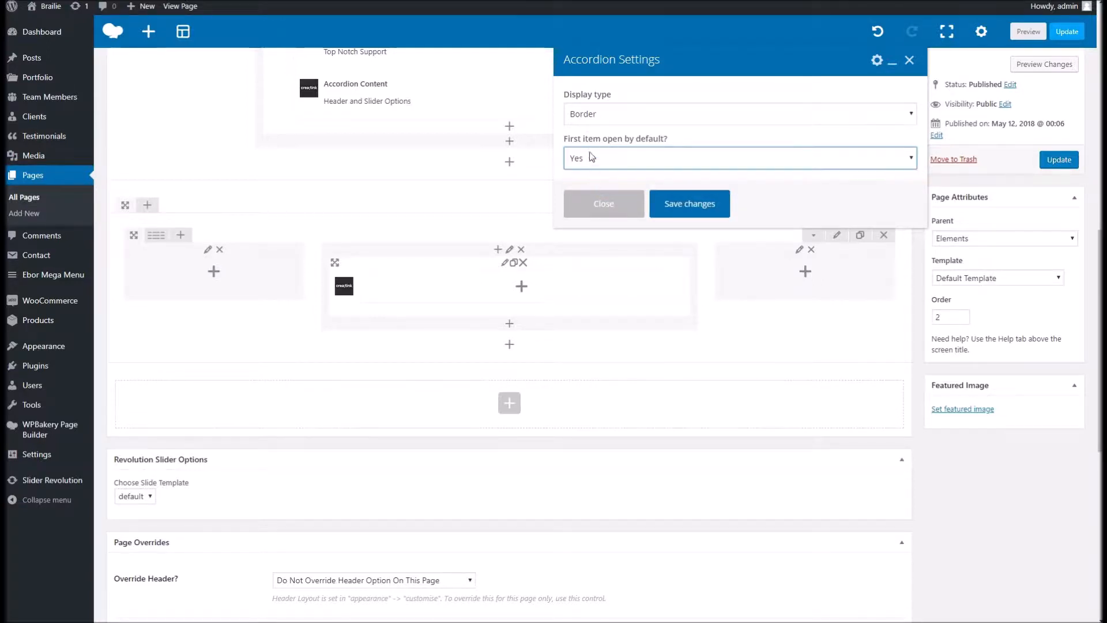
click(620, 114)
click(591, 128)
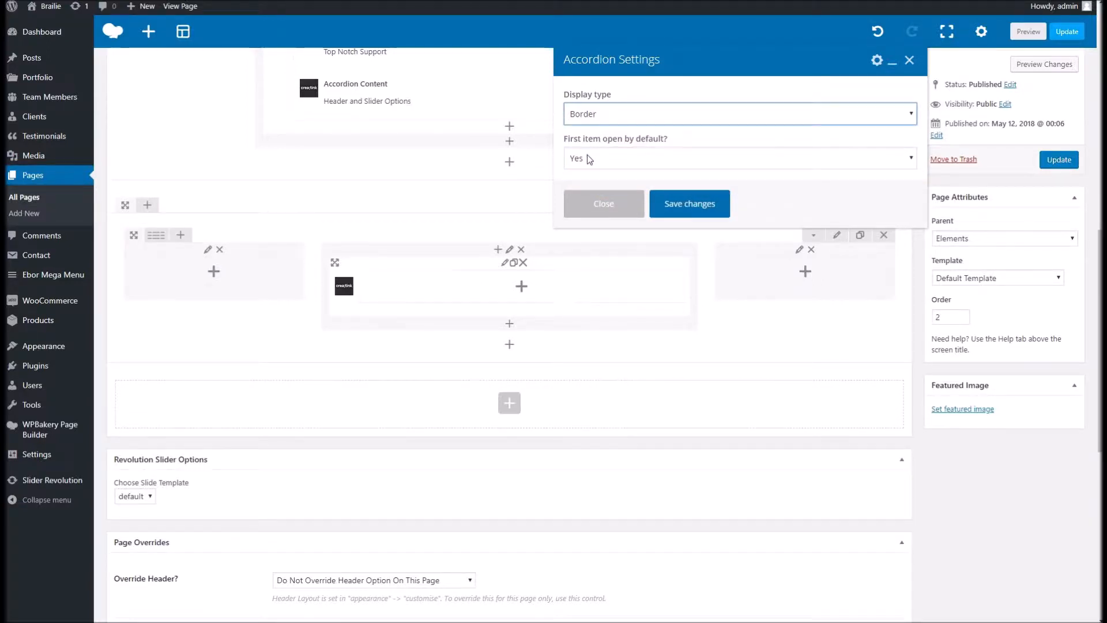
click(666, 199)
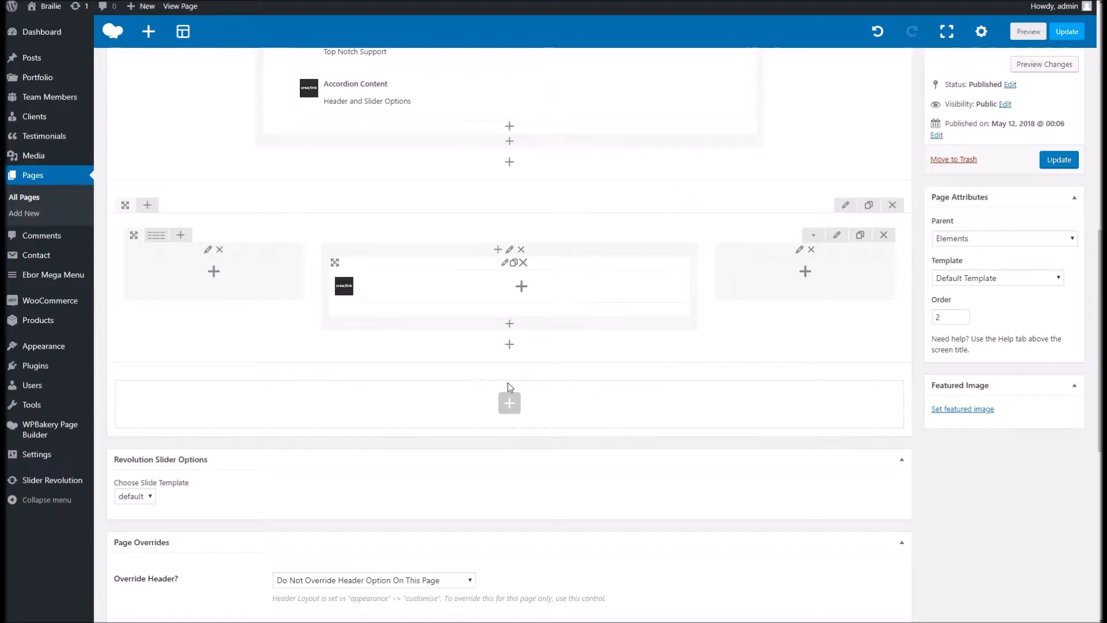
Add an Accordion Content item to the new accordion and title it "Accordion Bit, numero uno"
click(521, 286)
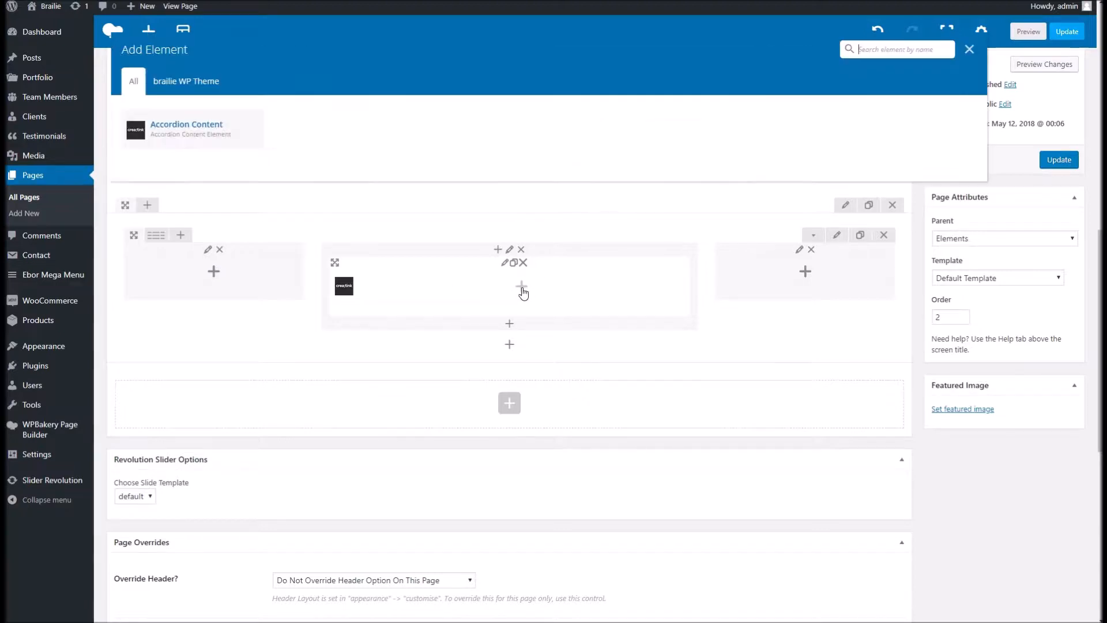
click(188, 138)
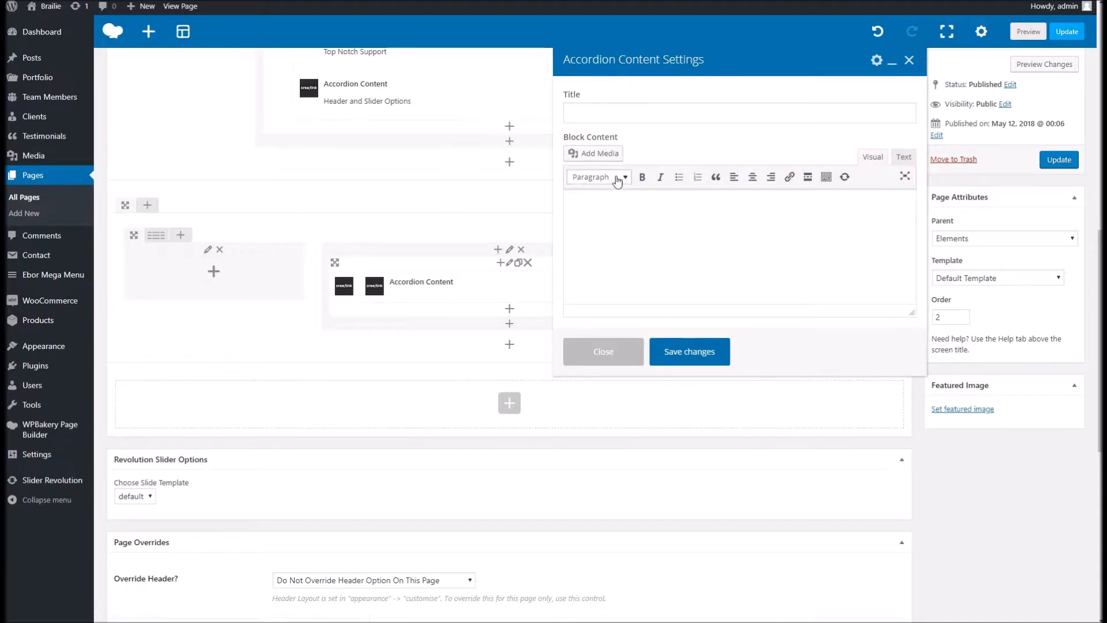
click(603, 113)
click(605, 225)
click(607, 111)
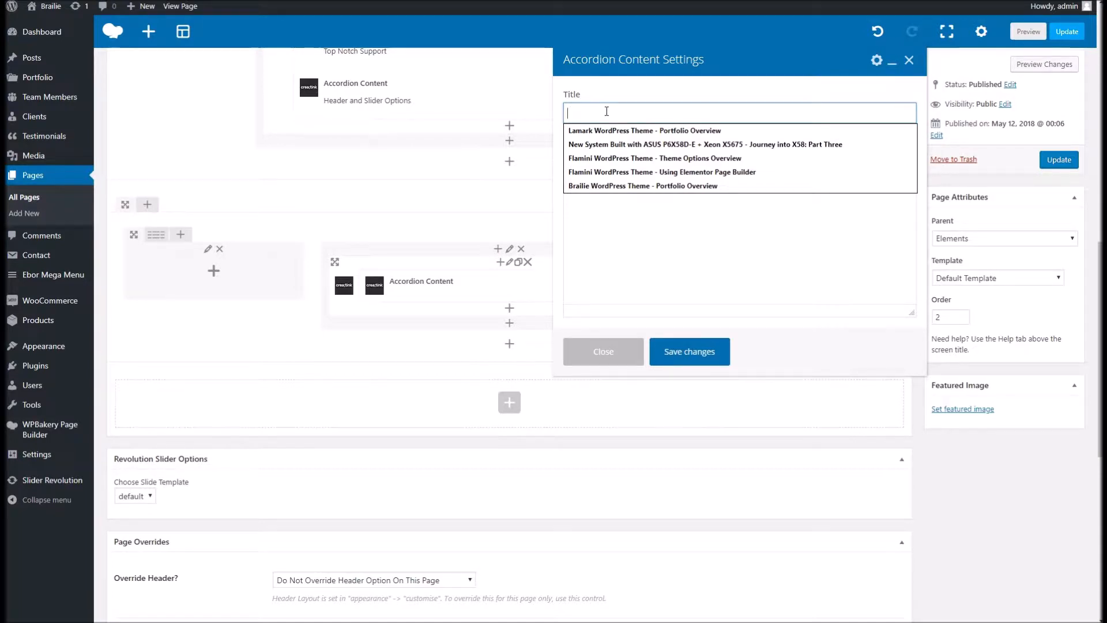
text(Acc)
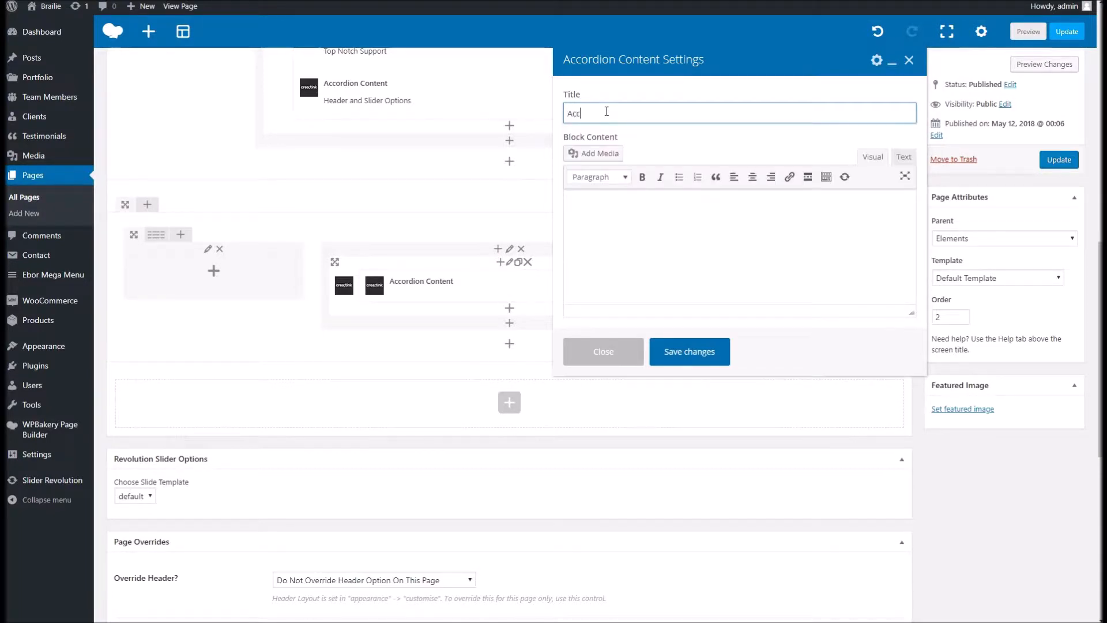
text(ordion)
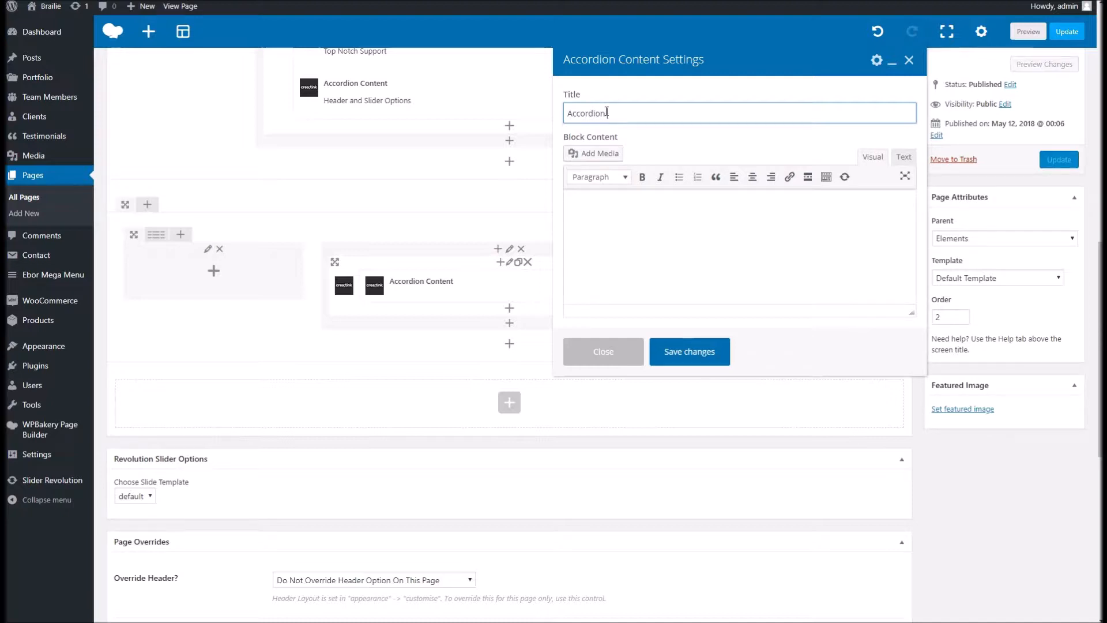
text( Blt, numero uno)
Fill the item's block content with the placeholder text copied from the text generator popup and save the item
click(682, 289)
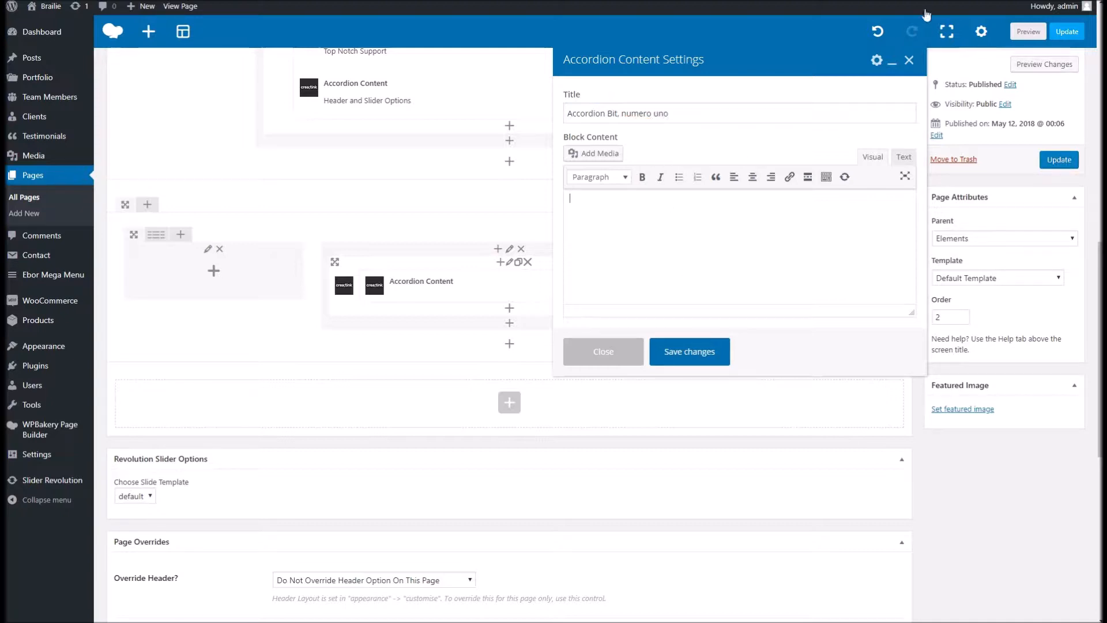
click(771, 98)
key(ctrl+a)
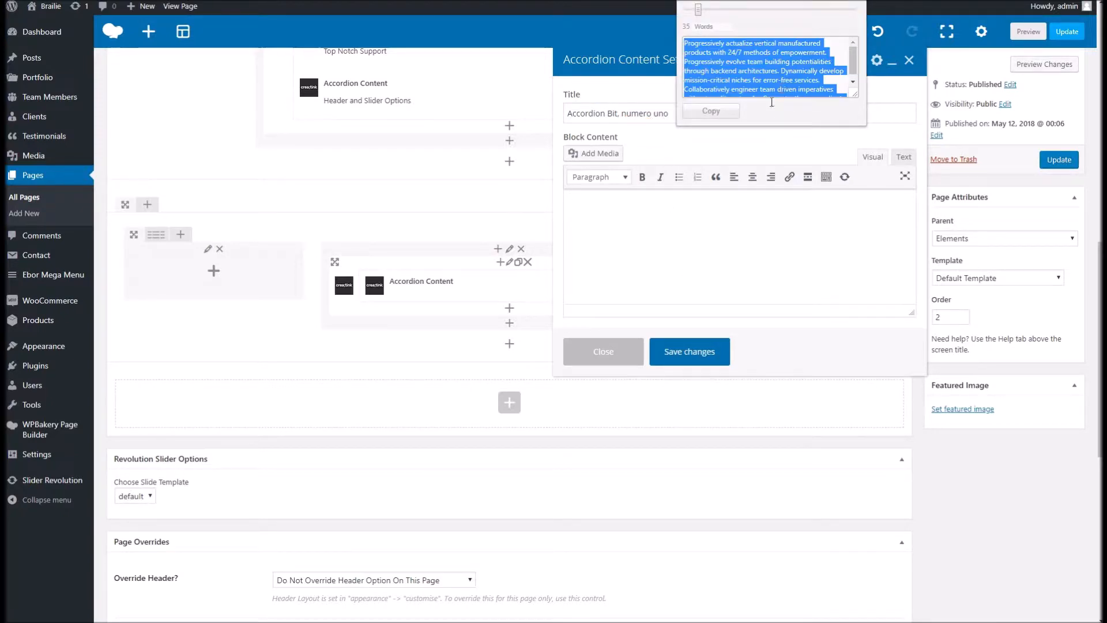
key(ctrl+c)
click(670, 231)
key(ctrl+v)
click(711, 351)
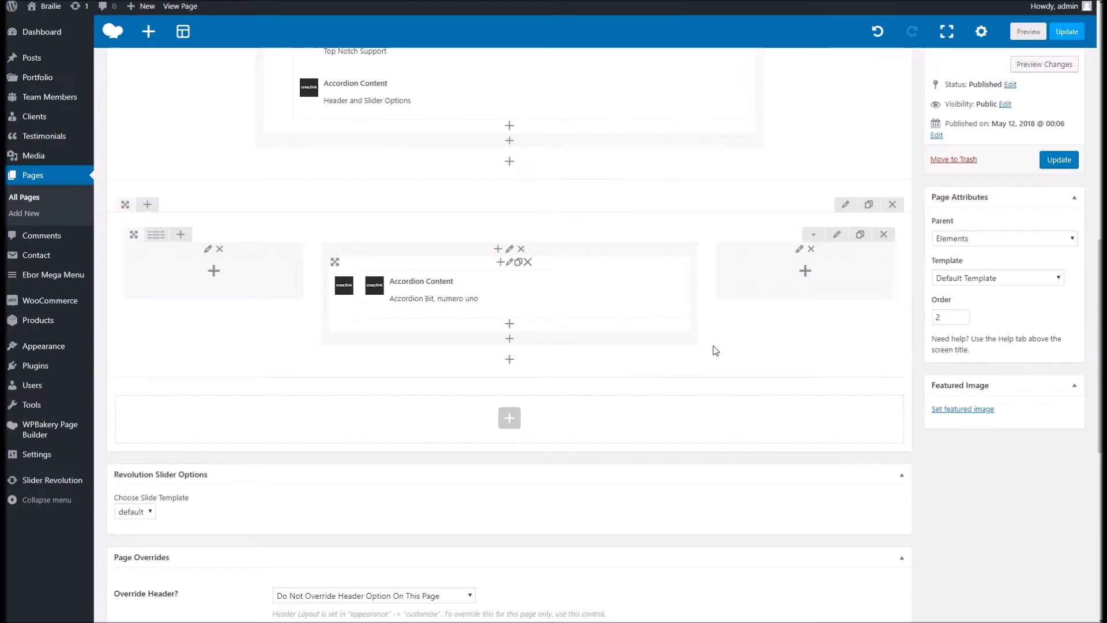
Add a second Accordion Content item below the first one and title it "number 2"
mouse_move(506, 301)
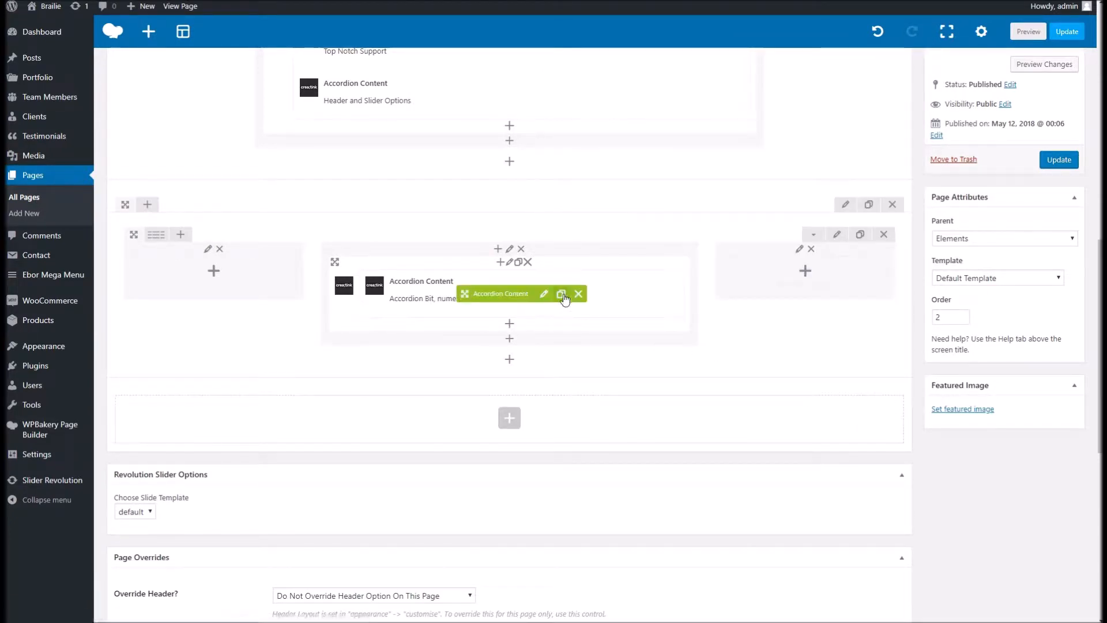
click(509, 323)
click(184, 138)
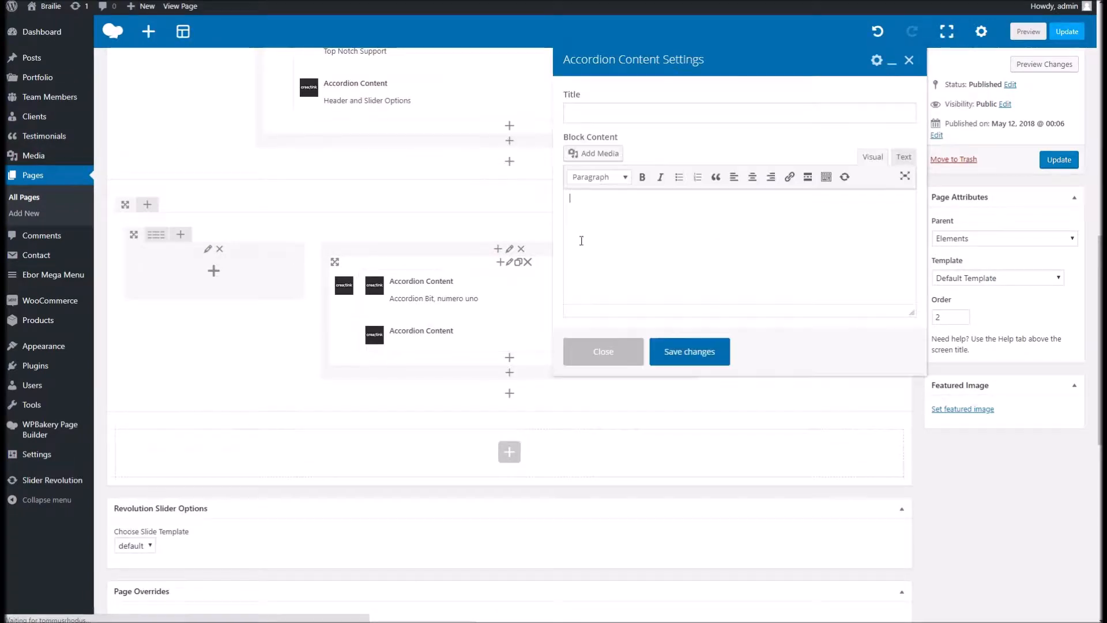
click(614, 115)
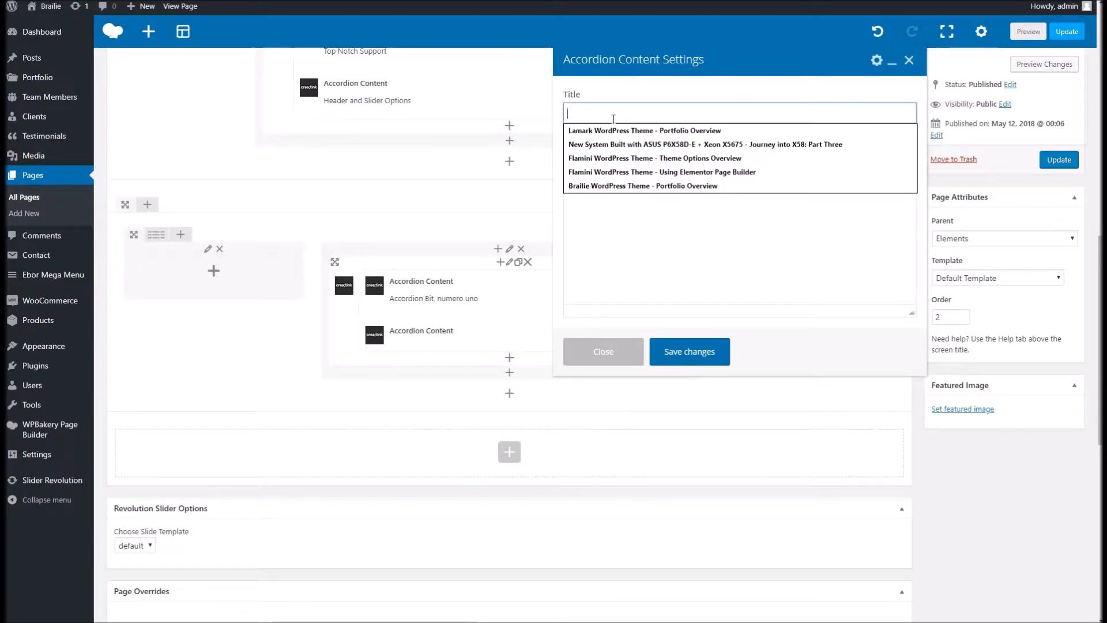
text(number 2)
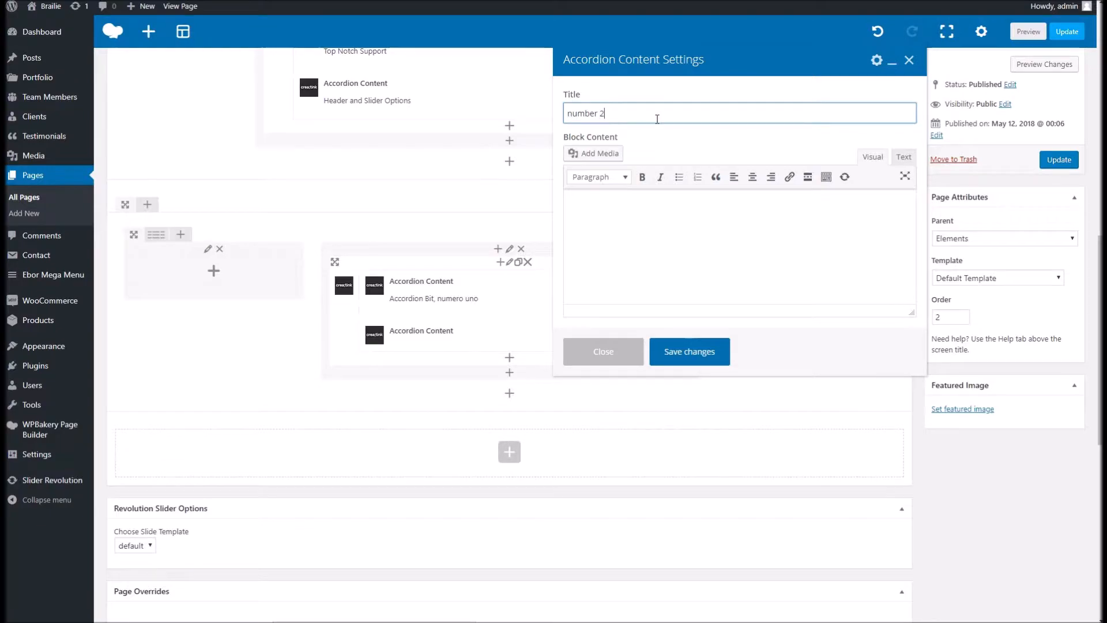
Insert the image sh10-3.jpg from the media library into the second item's block content and save the item
click(591, 153)
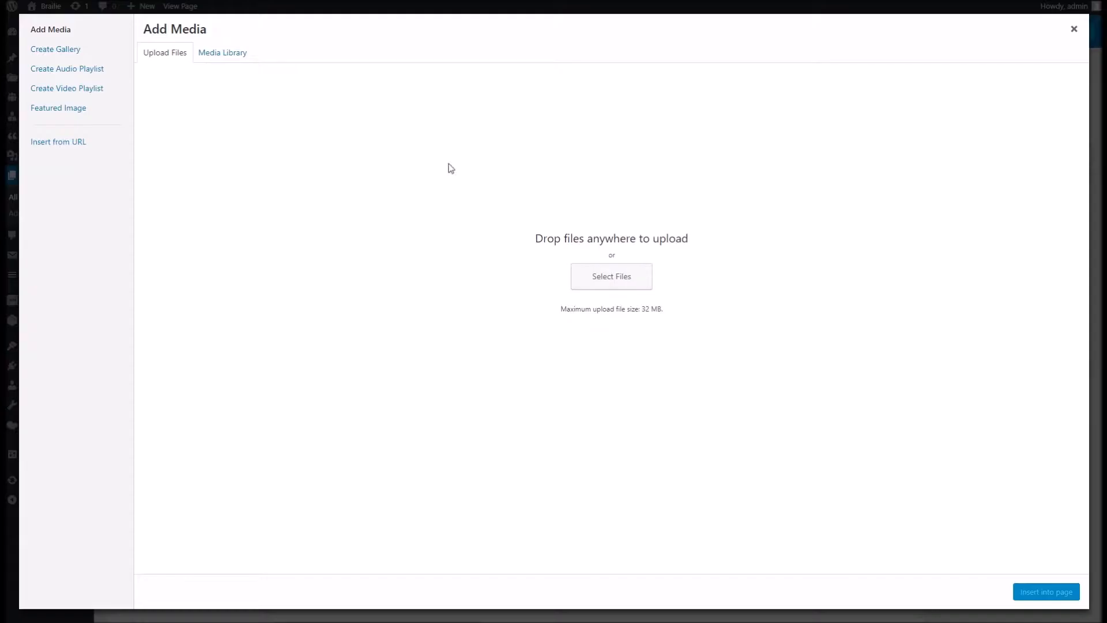
click(218, 58)
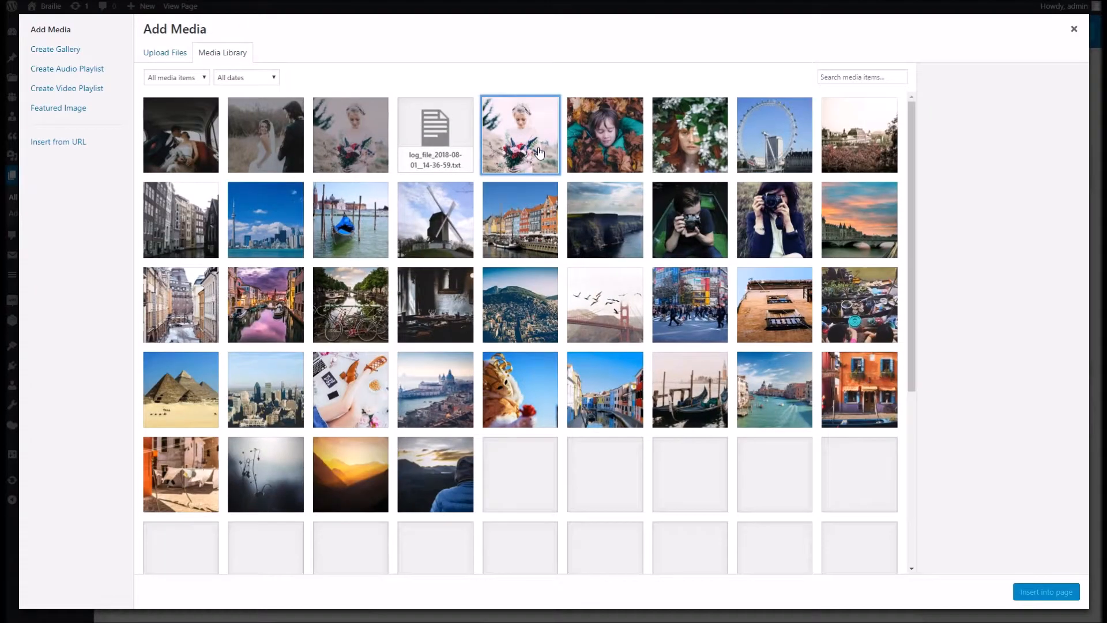
click(538, 153)
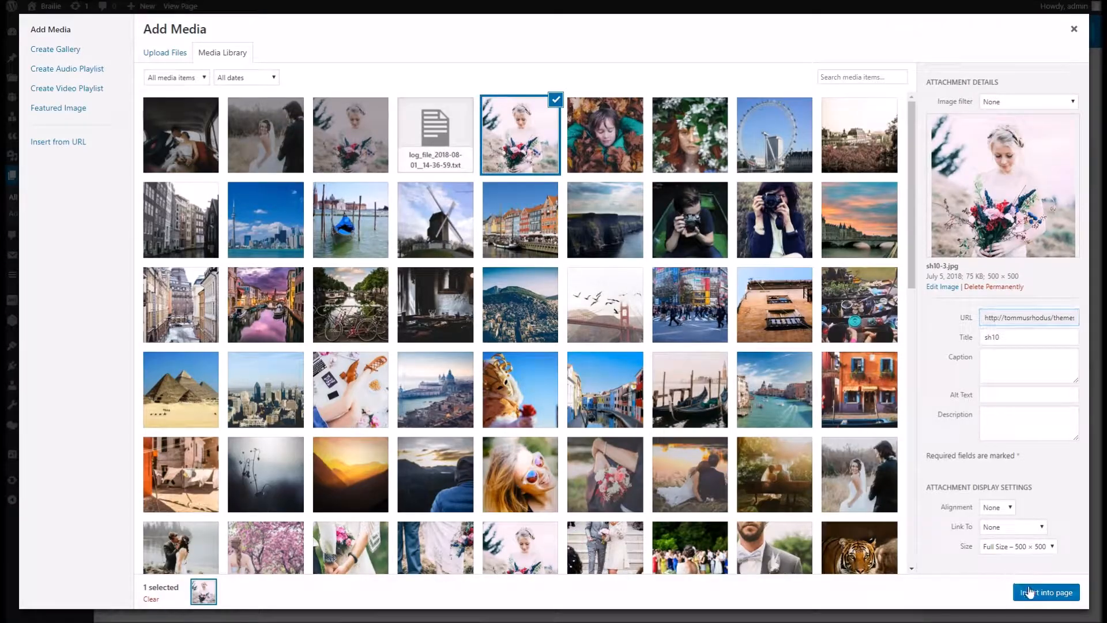
click(1023, 592)
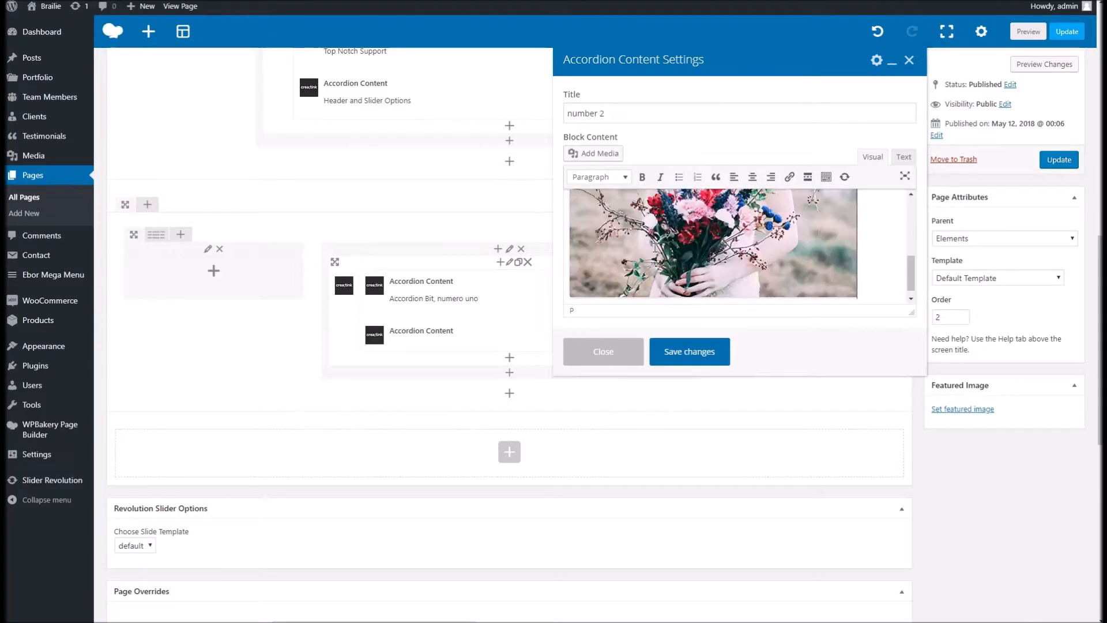
click(689, 351)
Add a third Accordion Content item to the new accordion and title it "Yep, this is 3"
click(510, 374)
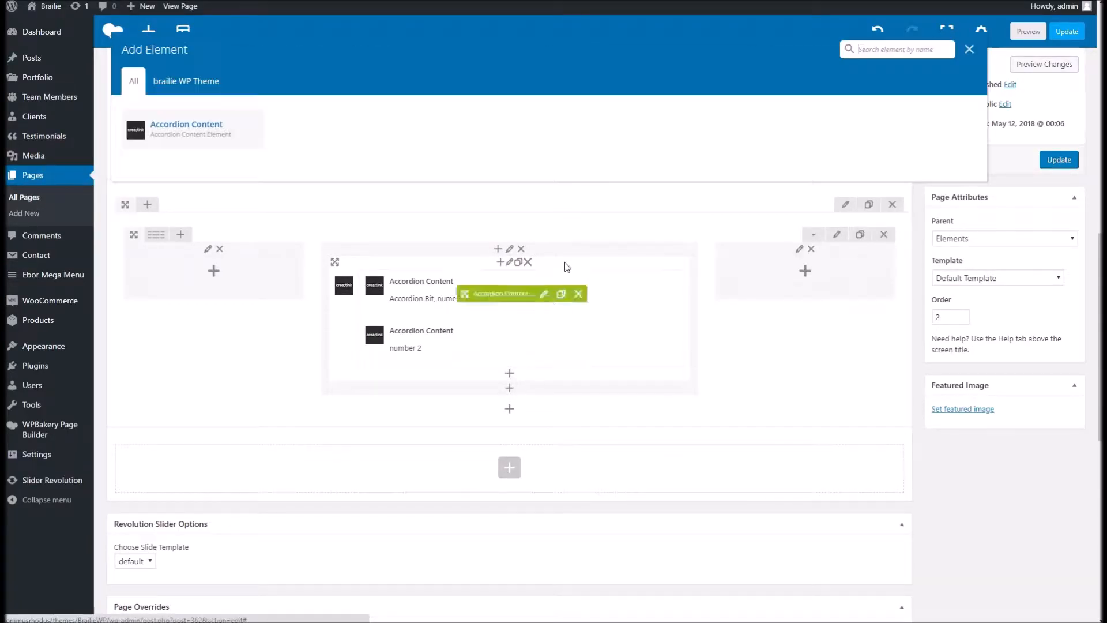
click(158, 121)
click(596, 114)
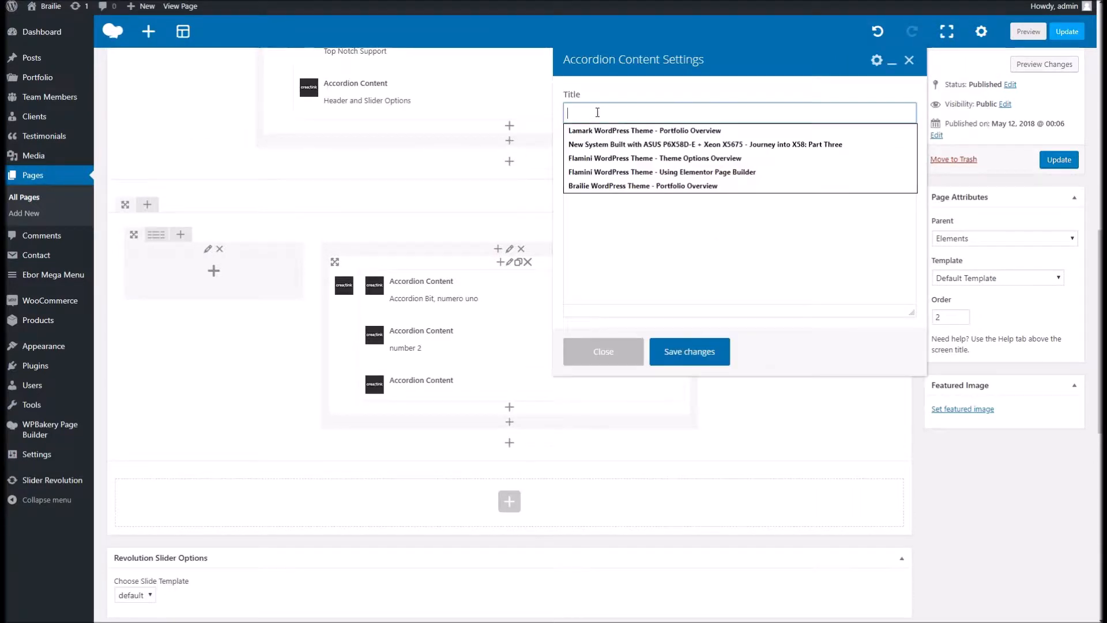
text(Yep, t)
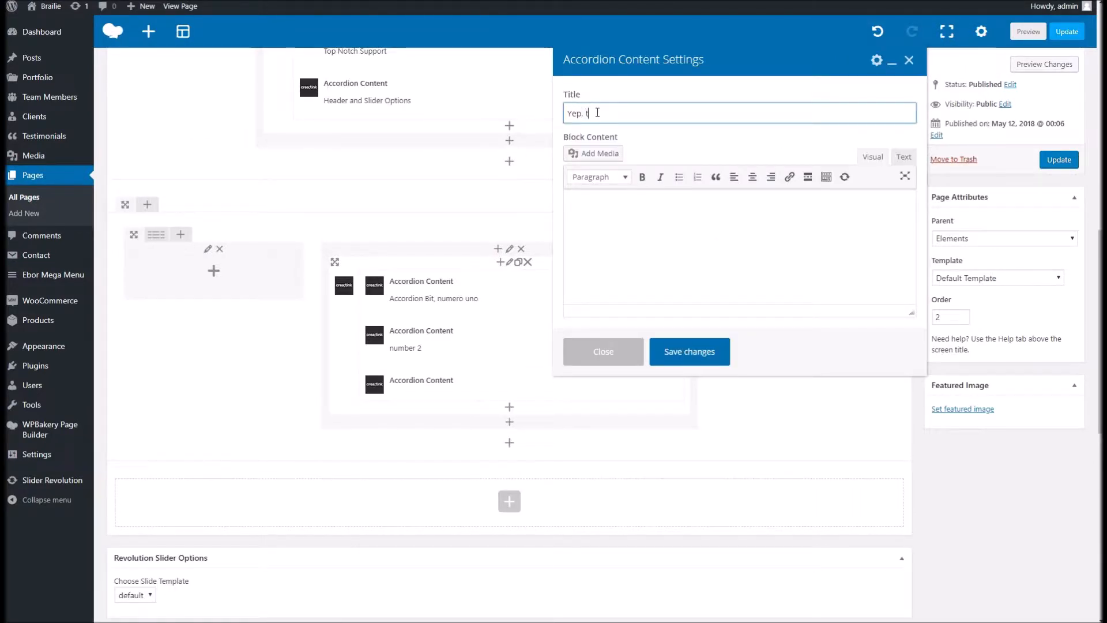
text(his is 3)
Fill the third item's block content with placeholder text copied from the text generator popup
click(718, 218)
click(859, 0)
click(760, 70)
key(ctrl+a)
key(ctrl+c)
click(662, 218)
key(ctrl+v)
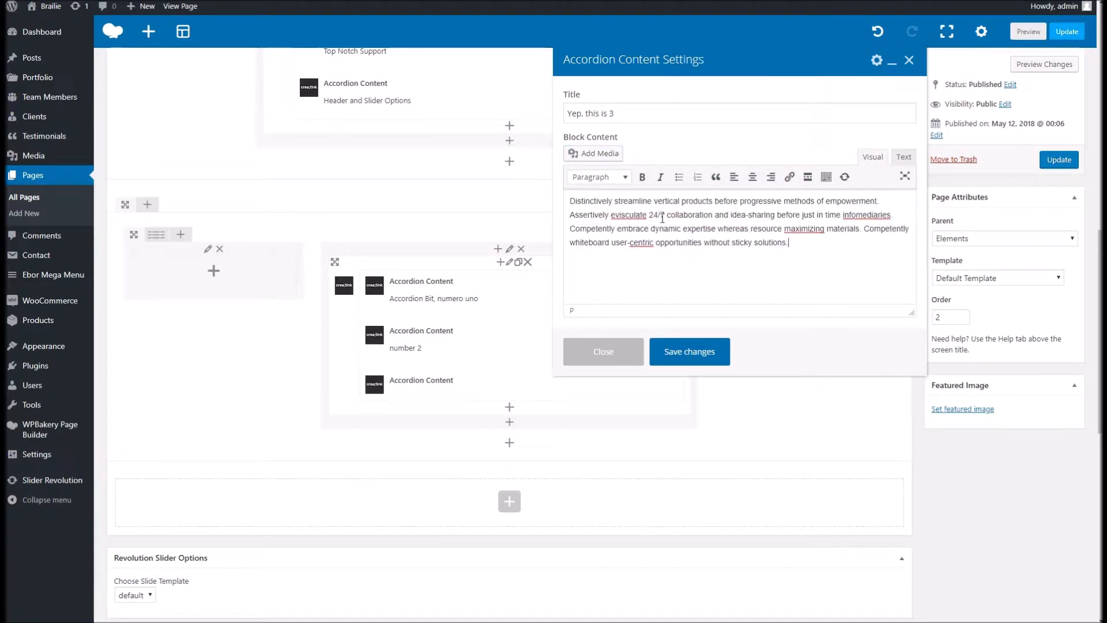
Insert the image about8-3.jpg from the media library below the third item's text and save the item
click(594, 153)
click(701, 242)
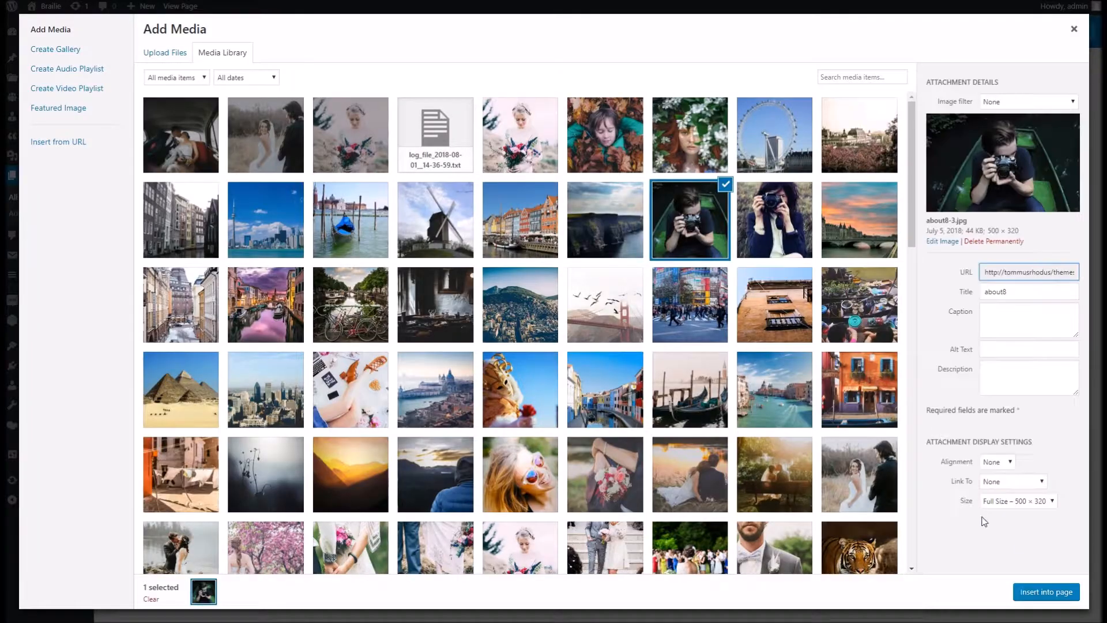
click(1044, 592)
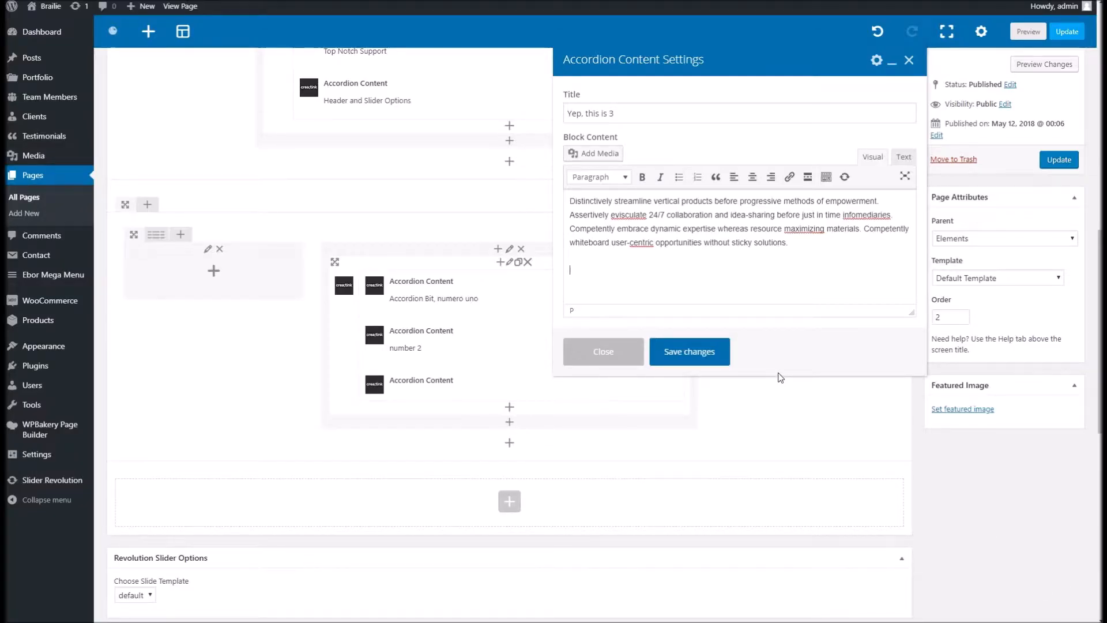
click(713, 364)
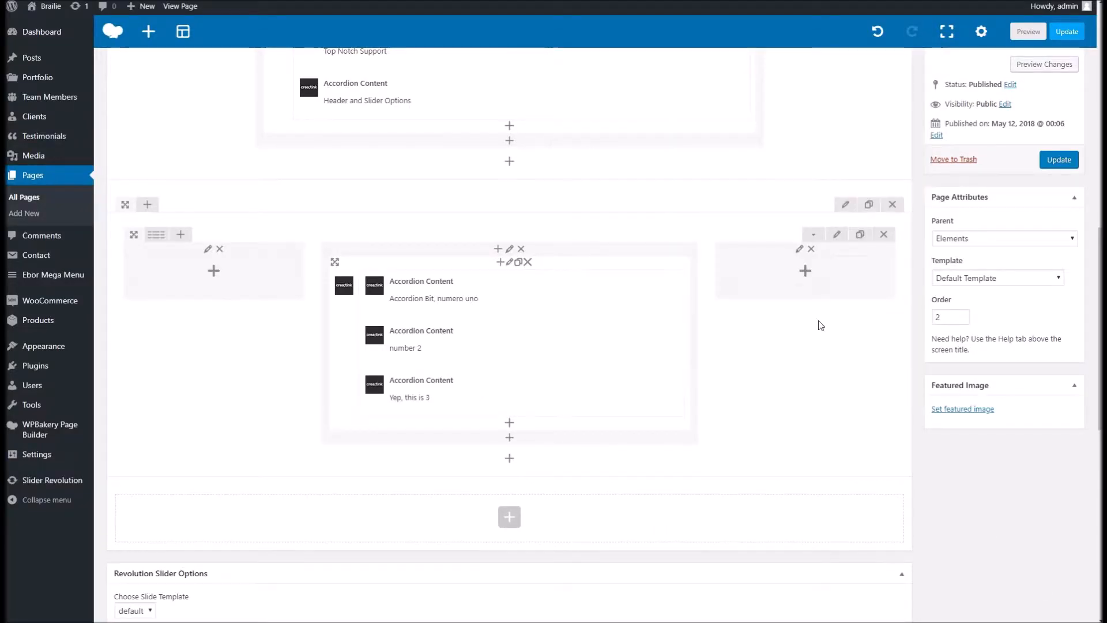
Update the page and check the new accordion on the live page by expanding "number 2" and "Yep, this is 3"
click(1062, 169)
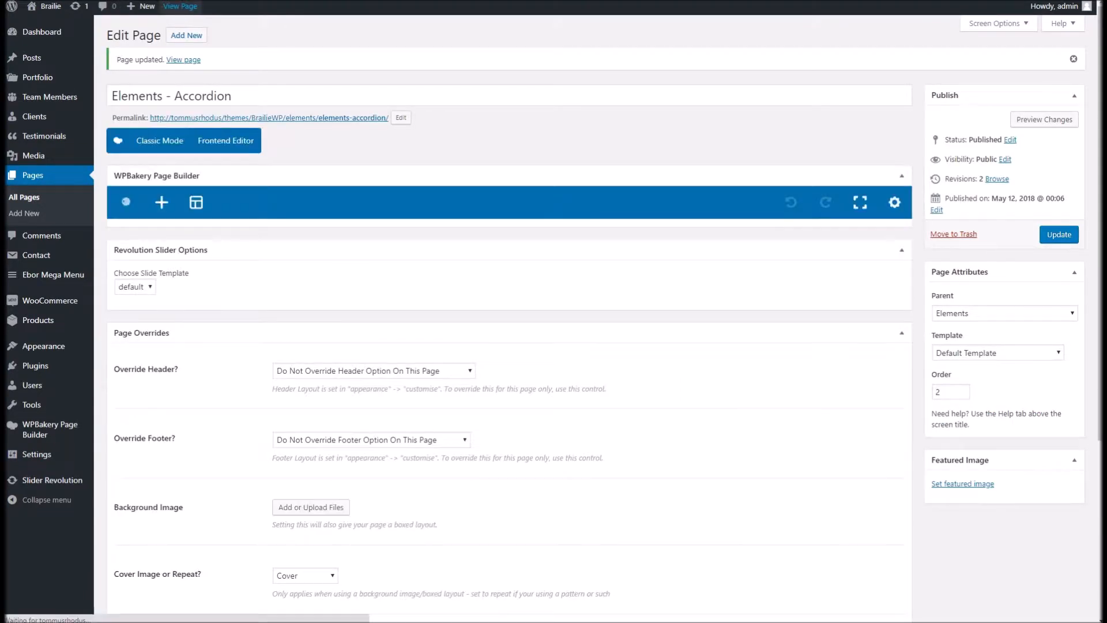
scroll(385, 273, down, 10)
scroll(384, 273, down, 1)
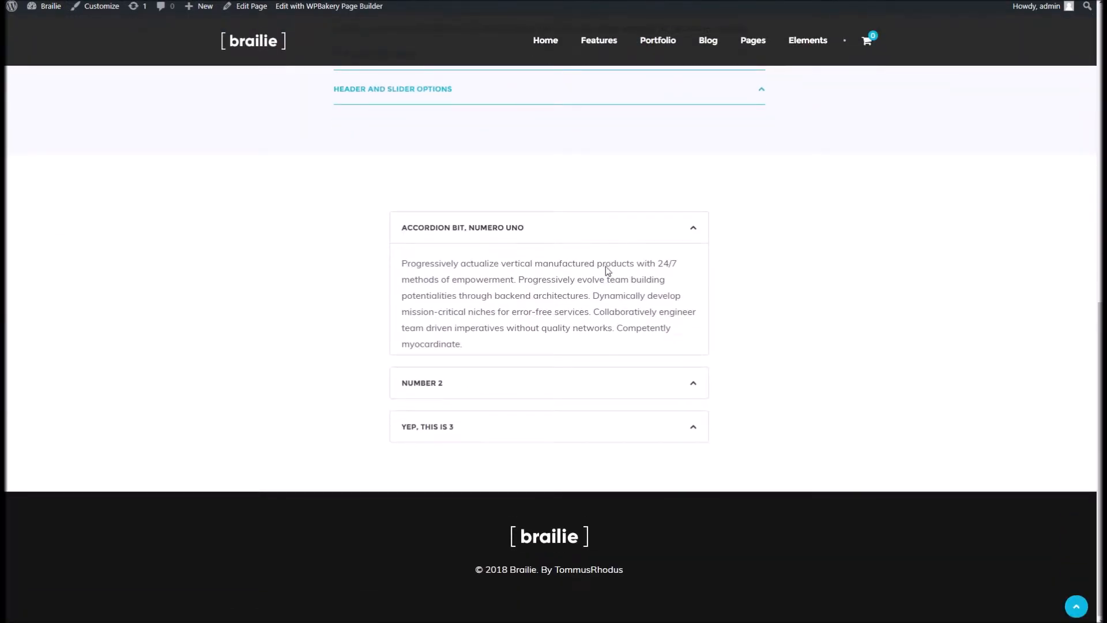
click(564, 392)
scroll(521, 433, down, 5)
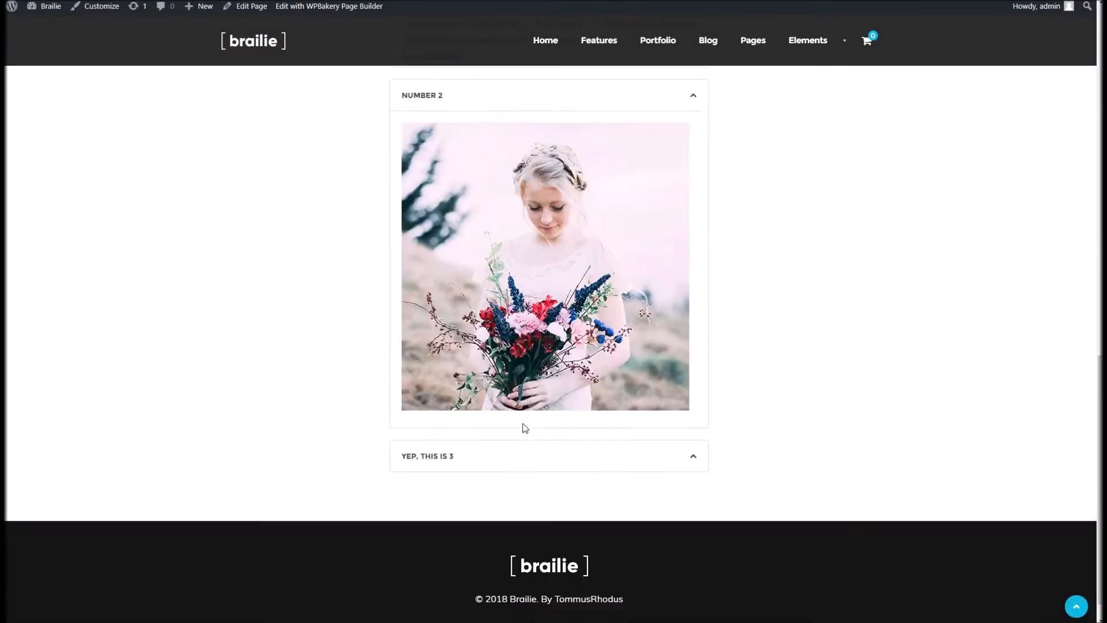
click(519, 468)
scroll(501, 447, down, 5)
scroll(502, 447, up, 10)
scroll(503, 445, up, 3)
scroll(503, 444, down, 2)
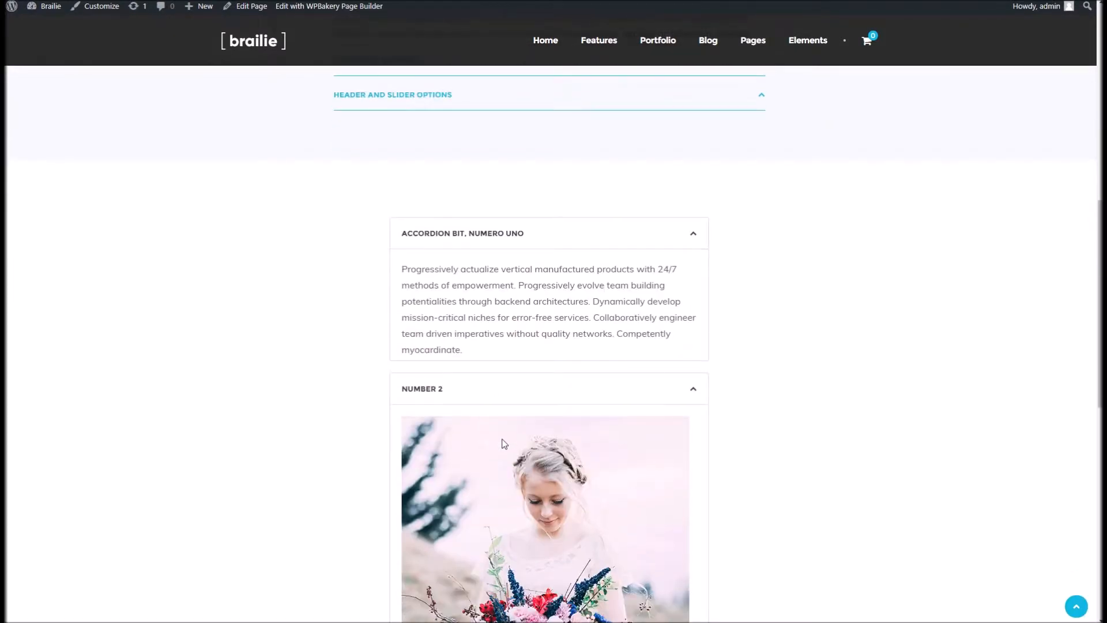
Go to the theme's Alerts element page, review its alert styles and open the page for editing
mouse_move(794, 44)
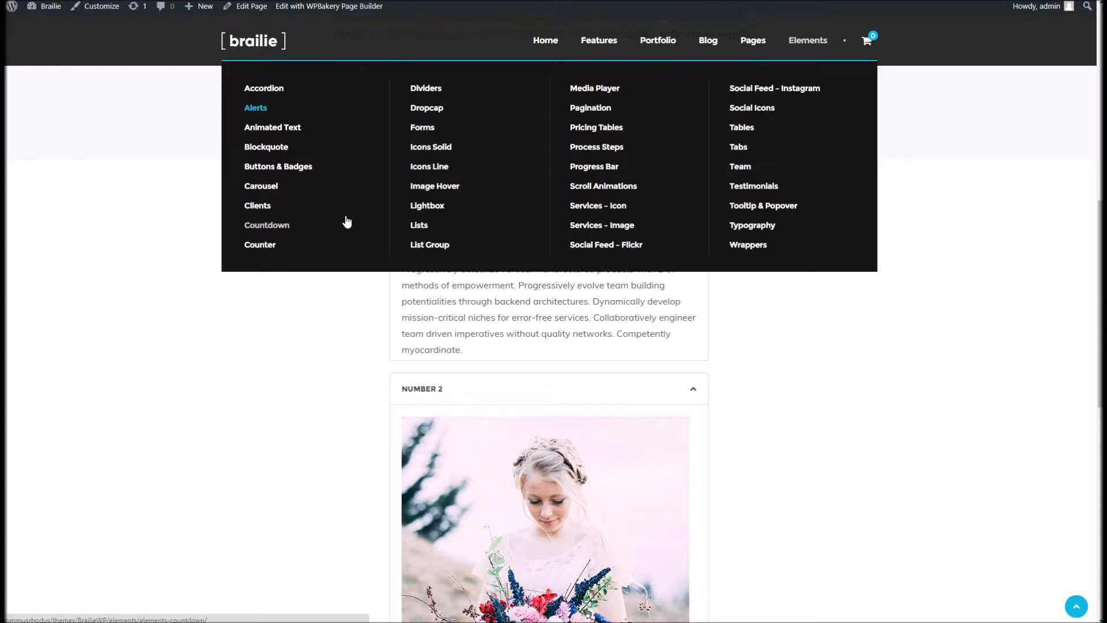
click(347, 222)
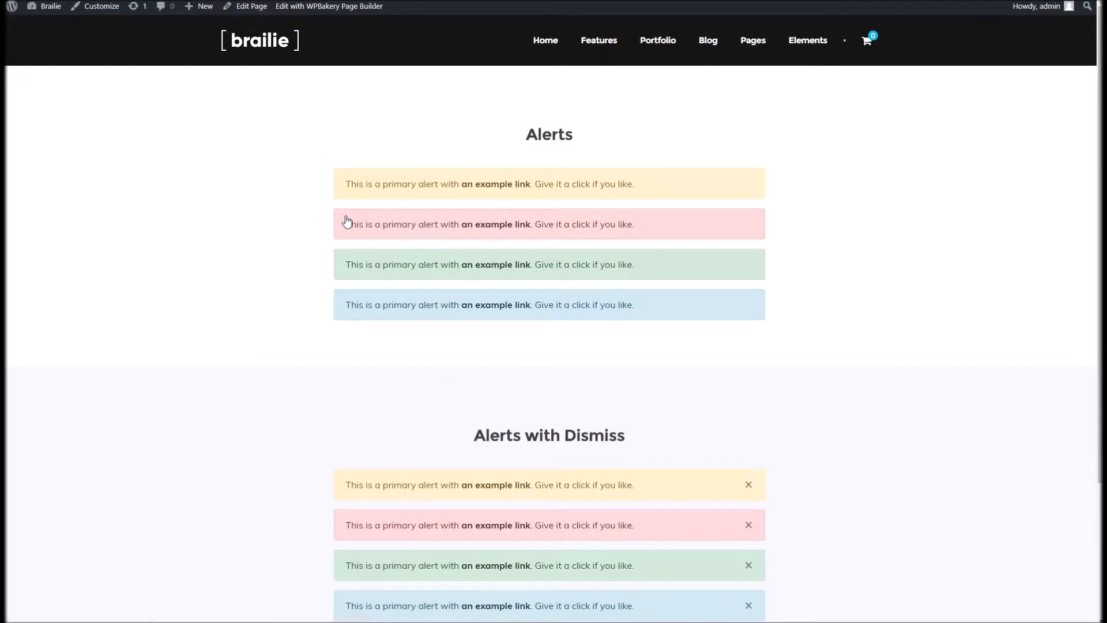
scroll(495, 277, down, 3)
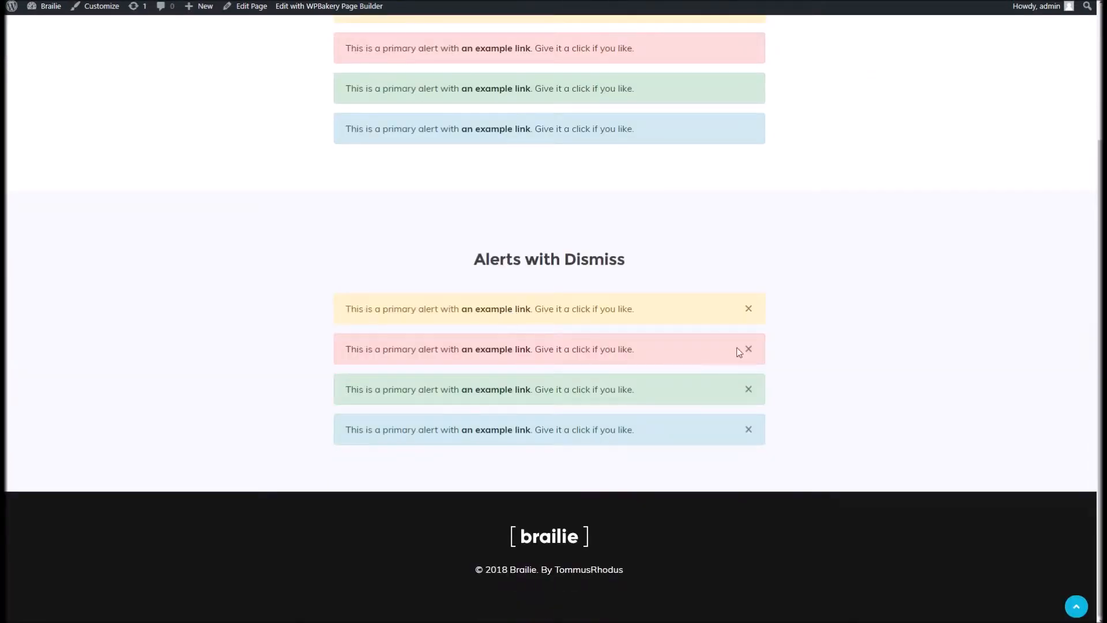
scroll(533, 202, up, 3)
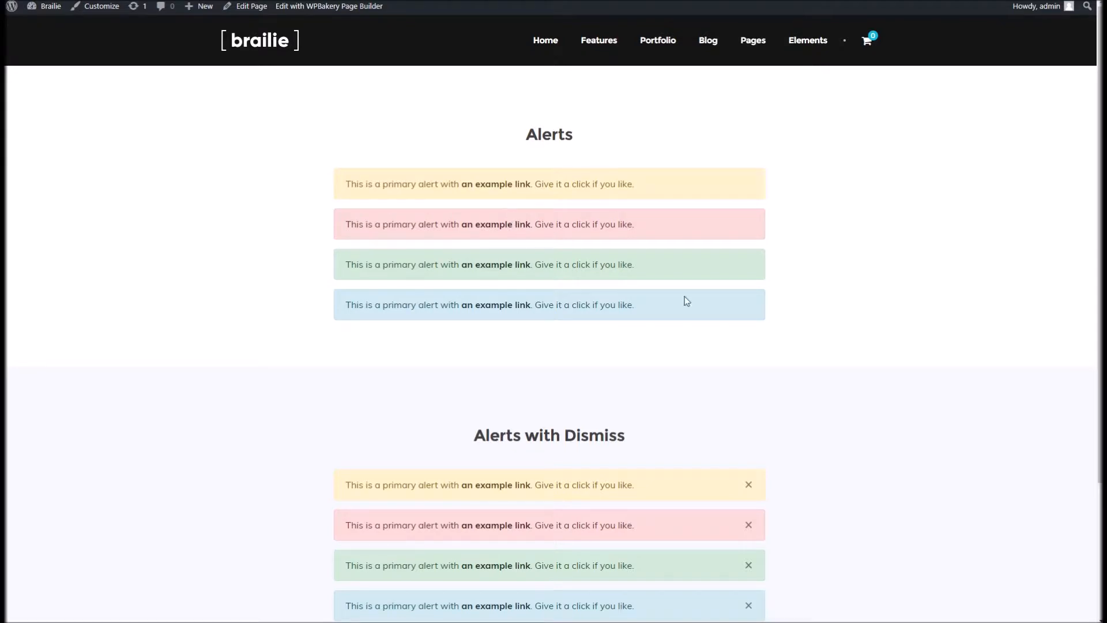
click(247, 6)
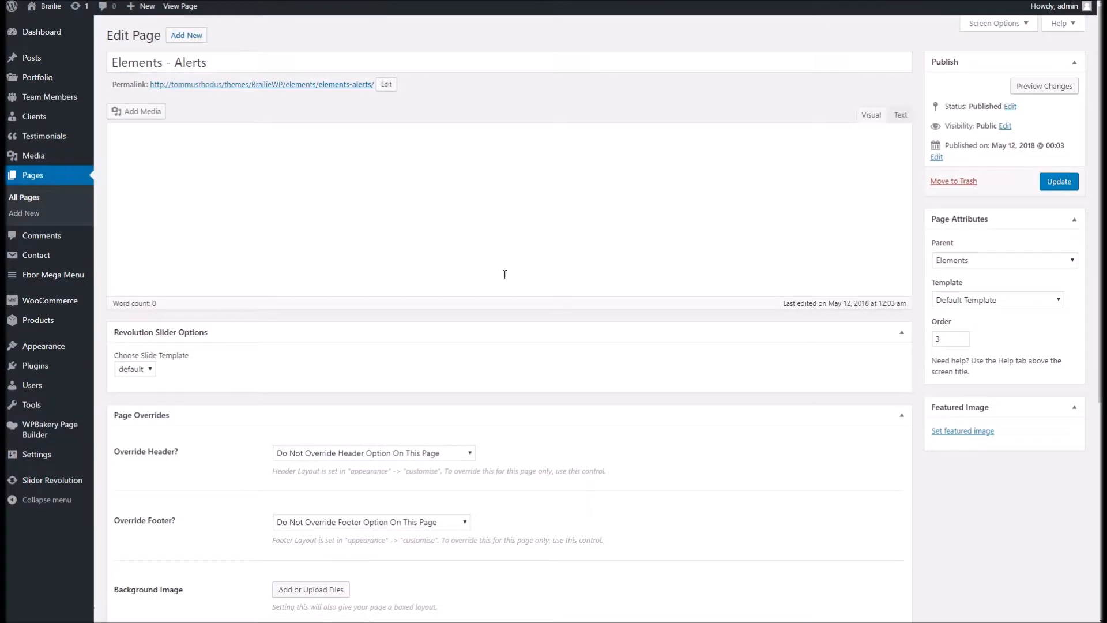
Examine the first Alert Bar's content and display type options, then close its settings without changes
scroll(557, 287, down, 3)
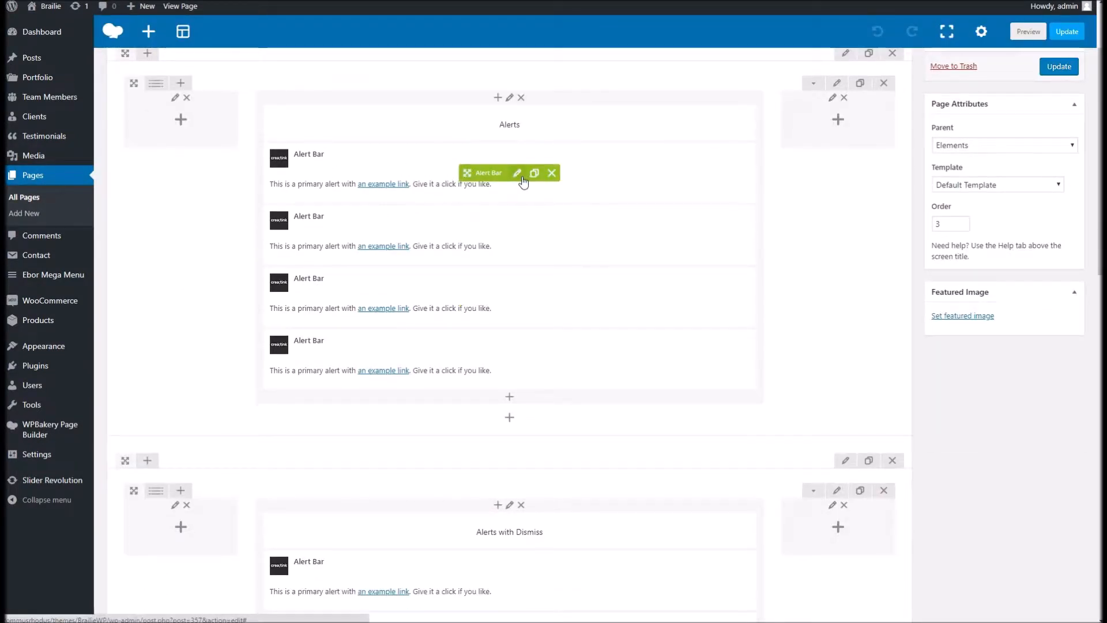
click(516, 173)
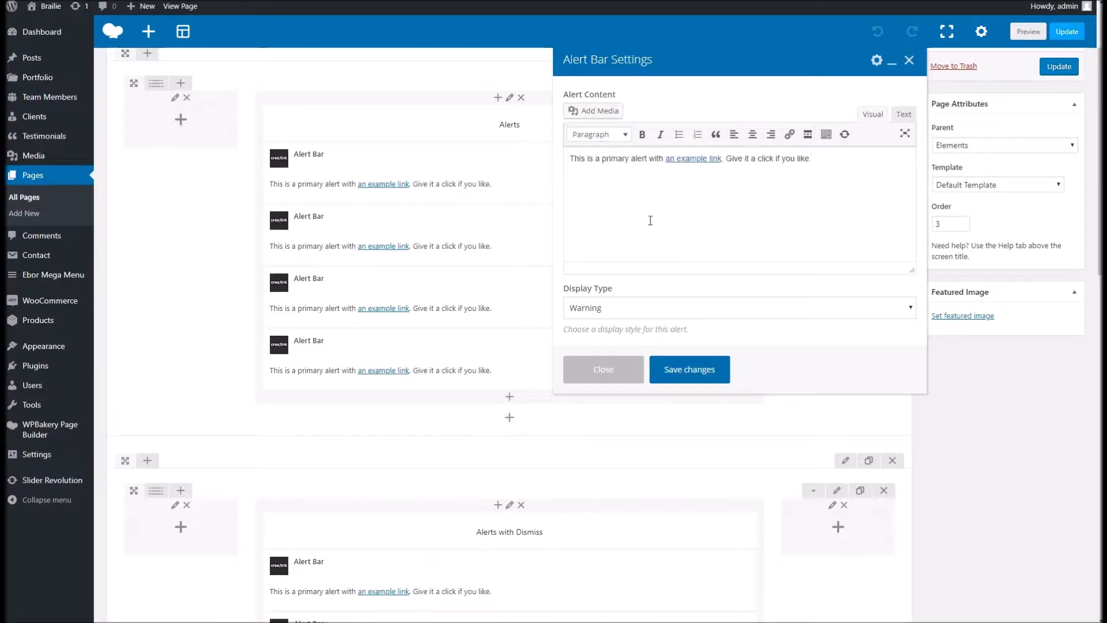
click(633, 308)
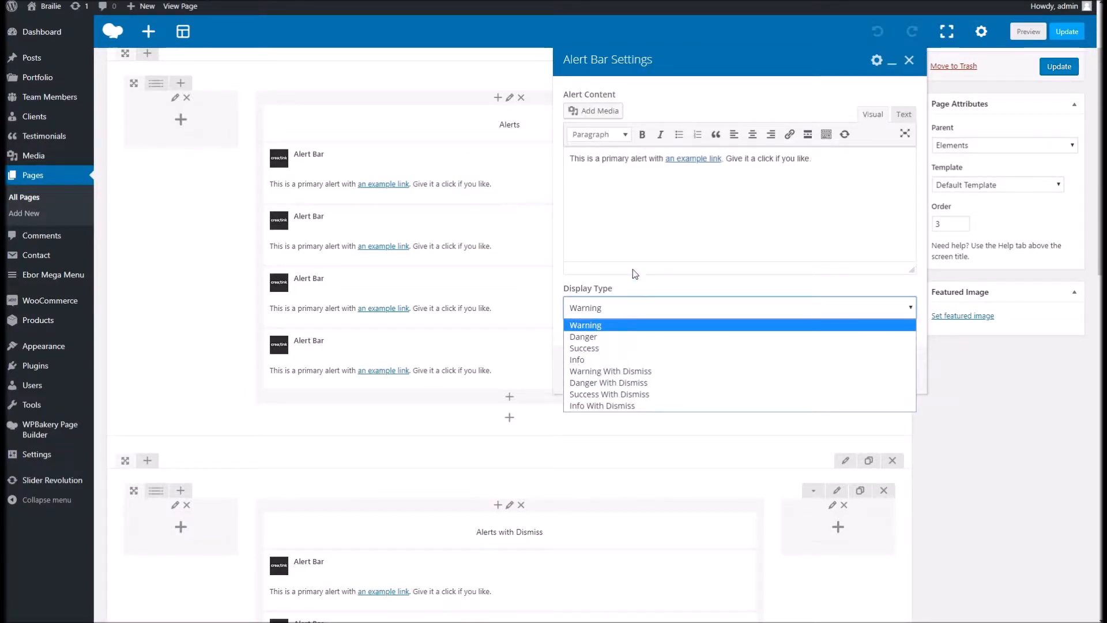
click(632, 325)
click(621, 368)
Add a new section at the end of the page content containing a row split into two equal columns
scroll(587, 349, down, 5)
scroll(586, 349, down, 4)
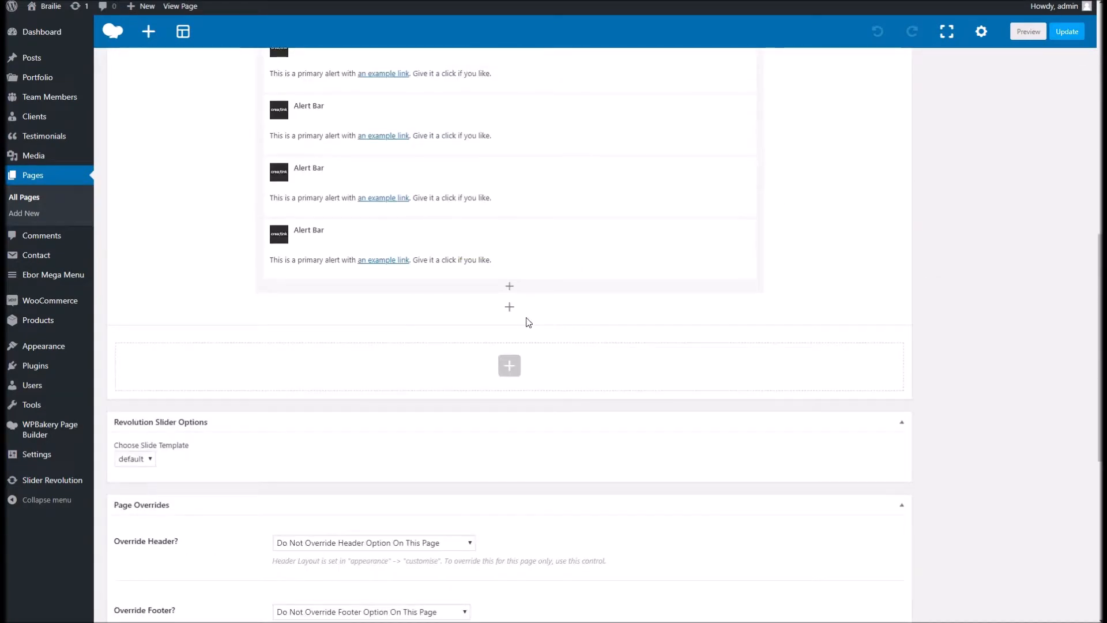
click(509, 364)
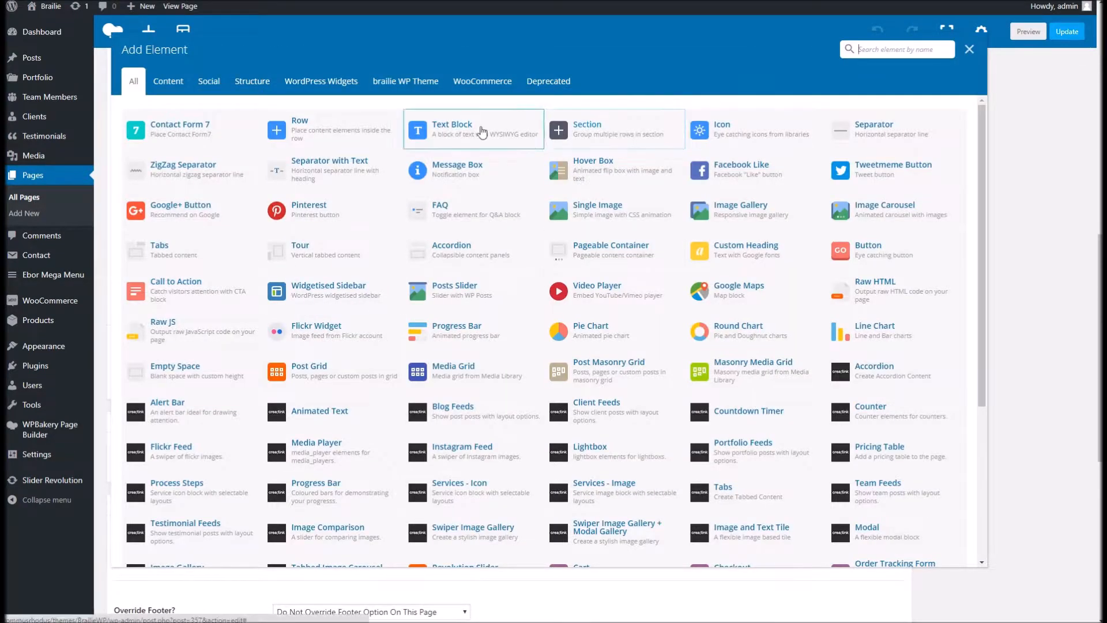
click(600, 128)
click(499, 392)
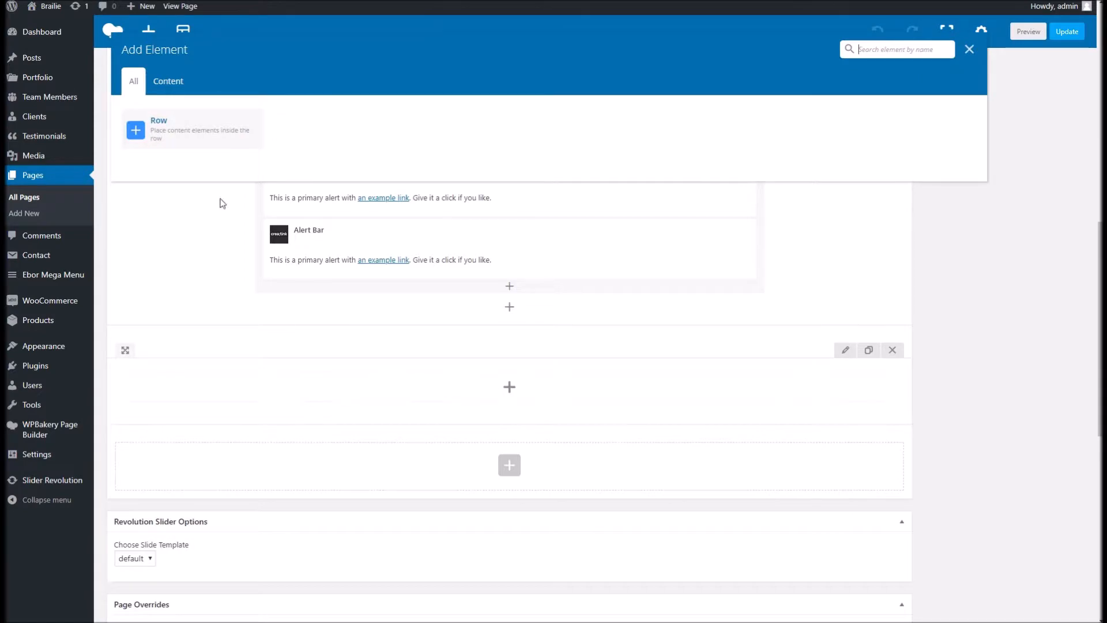
click(184, 131)
mouse_move(173, 389)
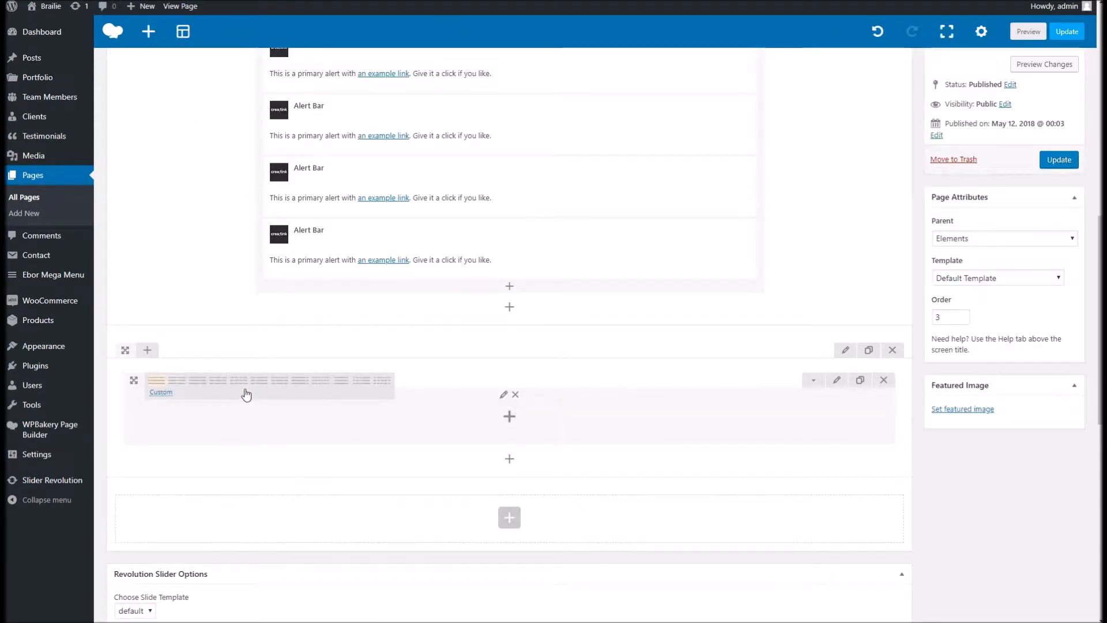
click(177, 381)
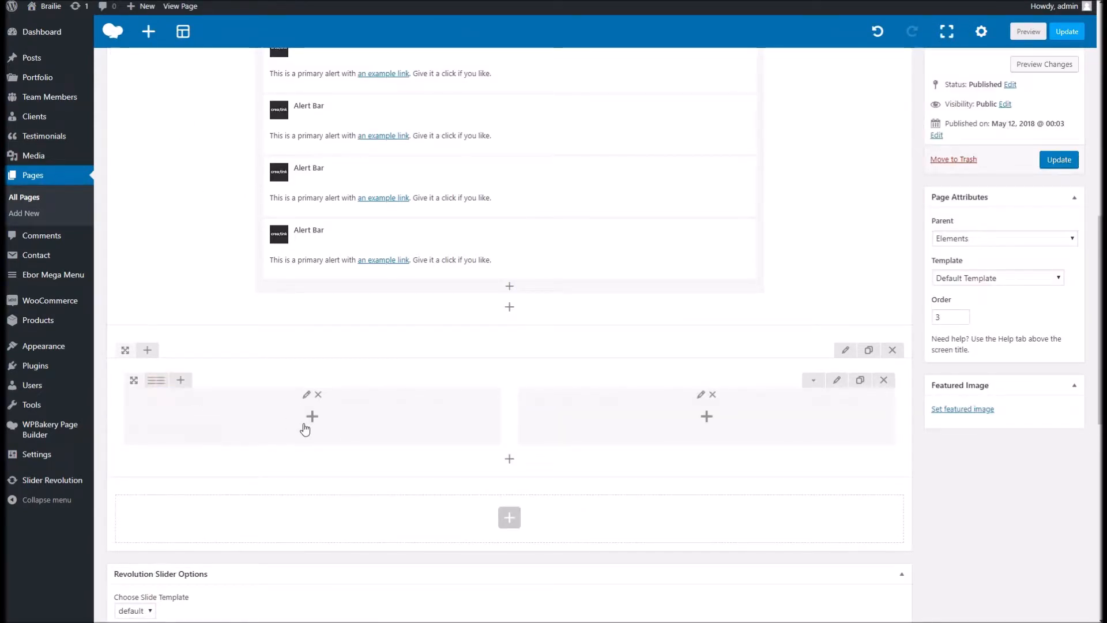
Add an Alert Bar reading "Hey this is pretty cool" to the new row's first column and save it
click(307, 423)
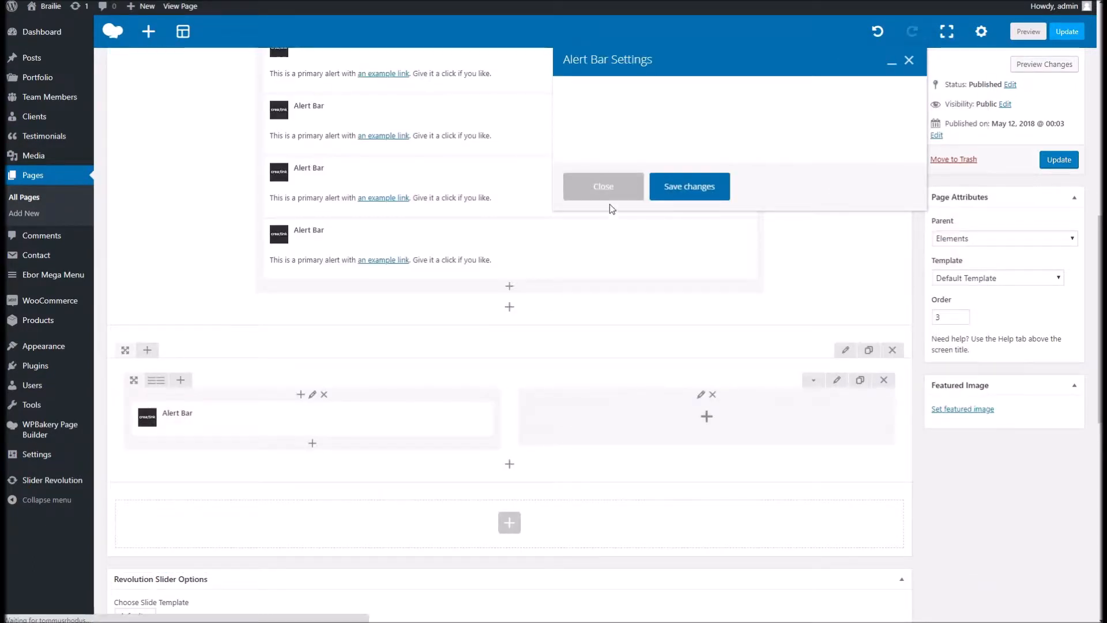
click(775, 165)
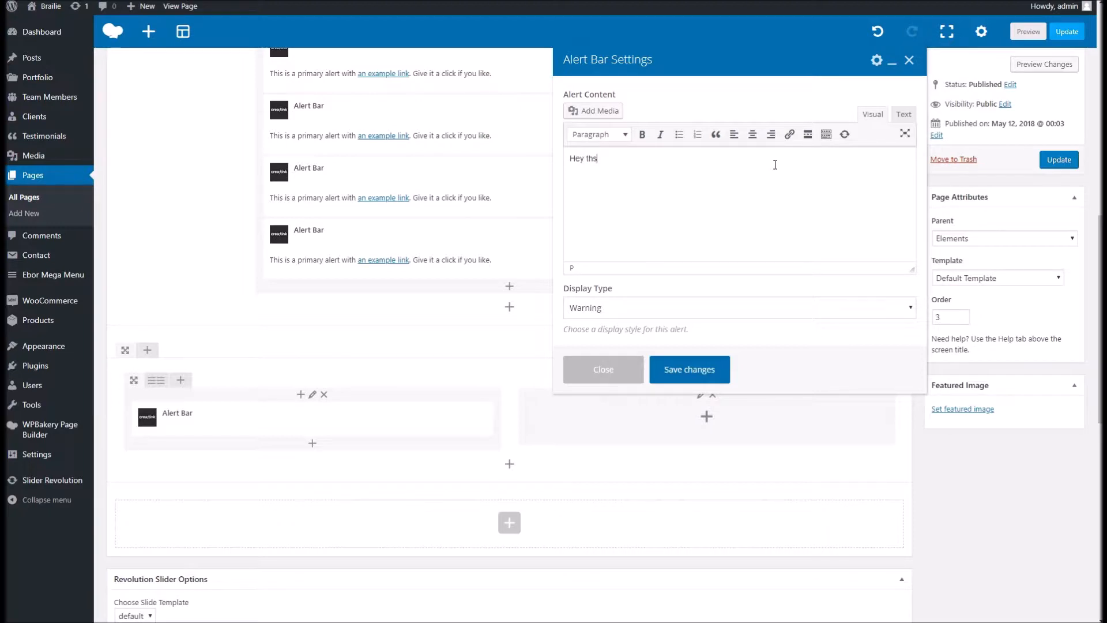
text(Hey this is pretty cool)
click(673, 370)
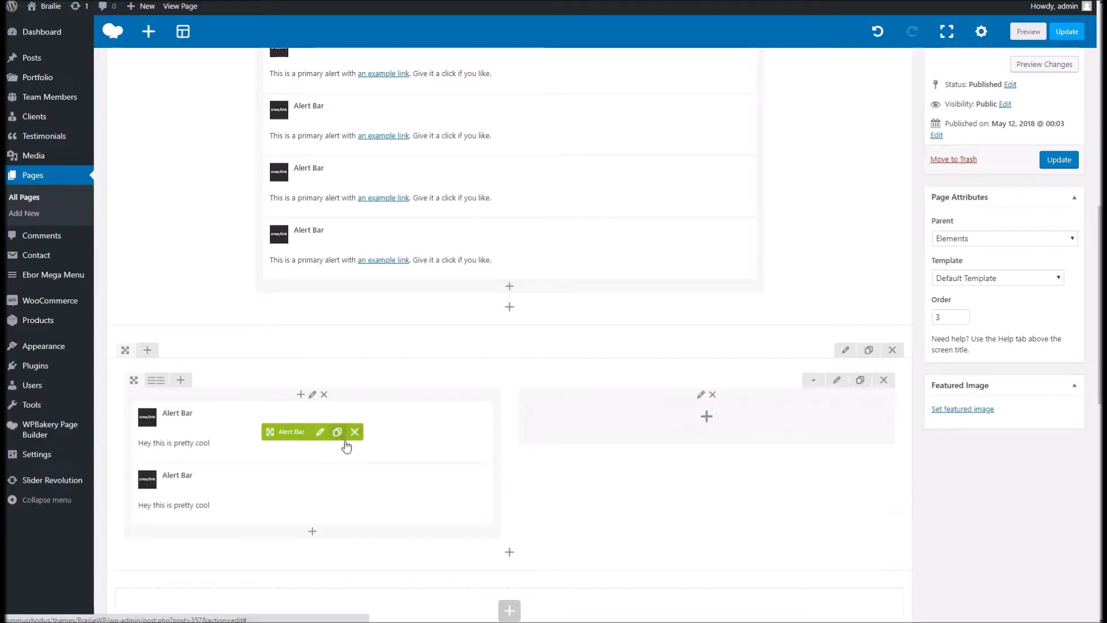
Move the duplicated Alert Bar into the row's second column and set its display type to Success With Dismiss
mouse_move(270, 494)
mouse_down()
mouse_move(666, 452)
mouse_move(697, 429)
mouse_up()
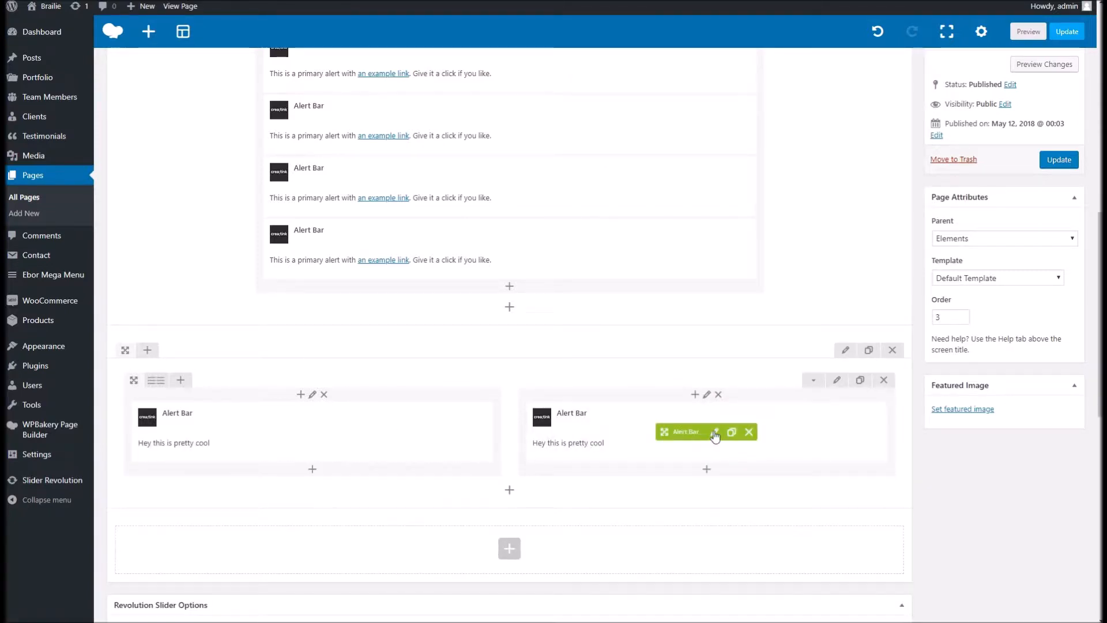
click(714, 433)
click(658, 311)
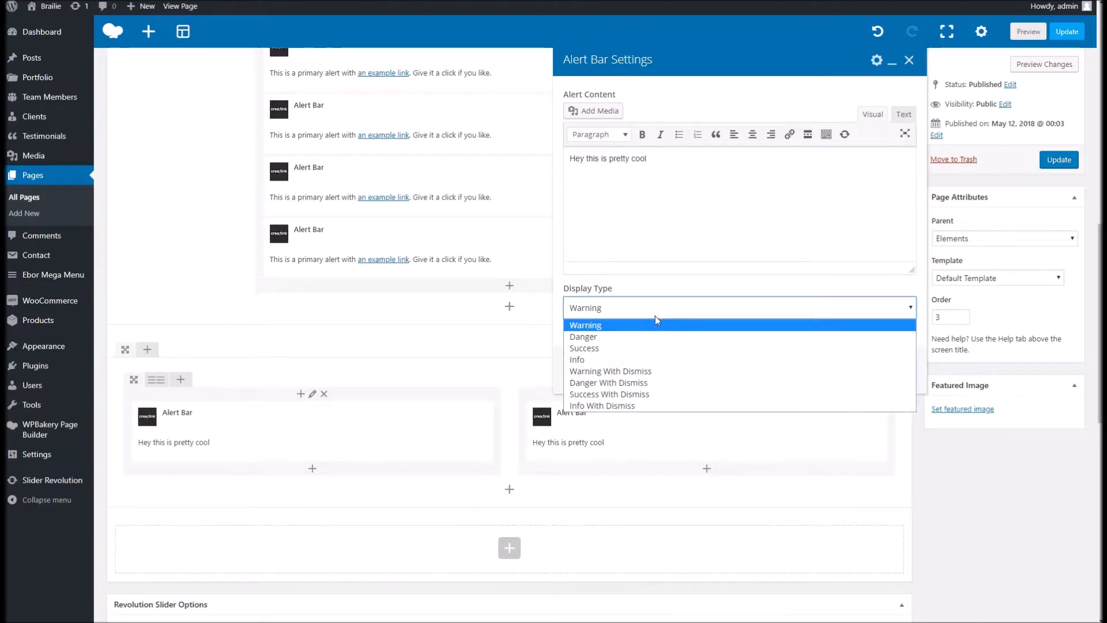
click(630, 395)
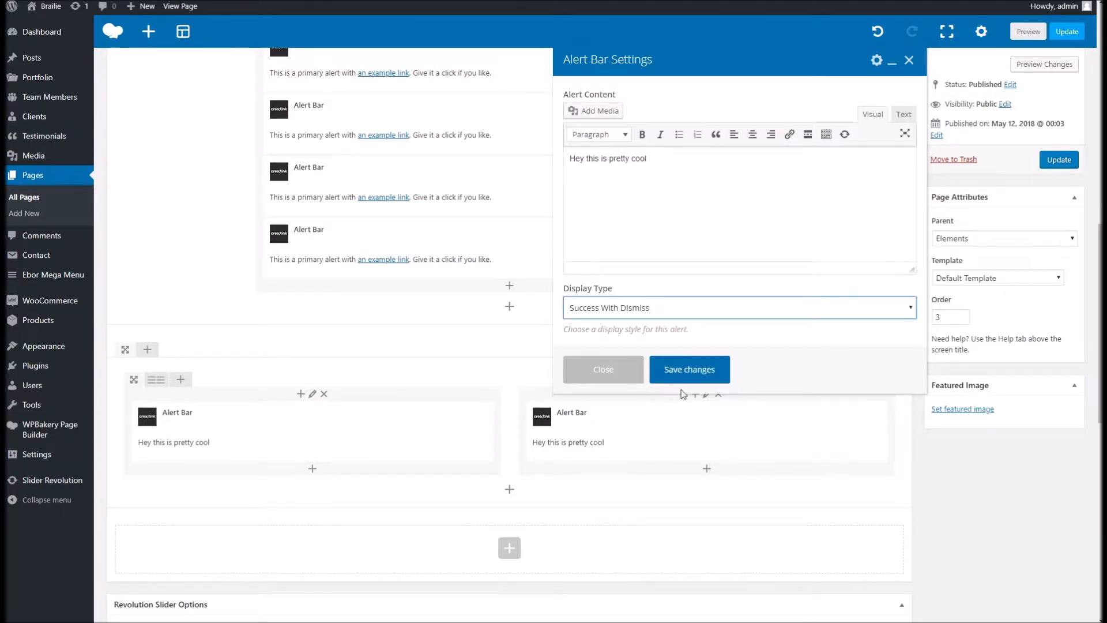
click(683, 372)
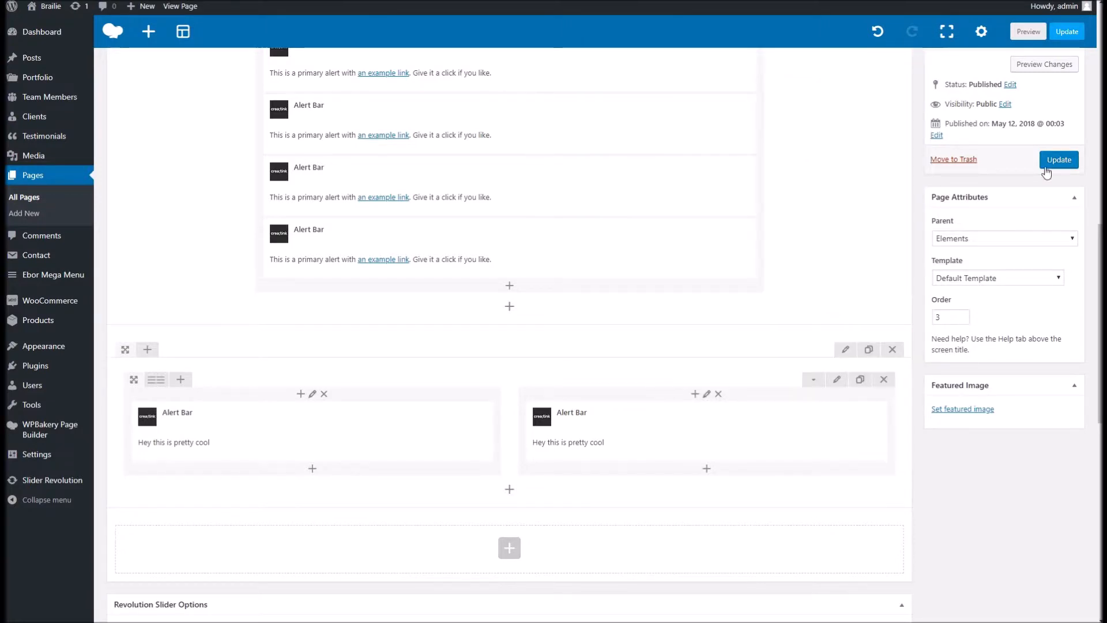
Update the page, check the two new alerts on the live page and dismiss the green one
click(1045, 169)
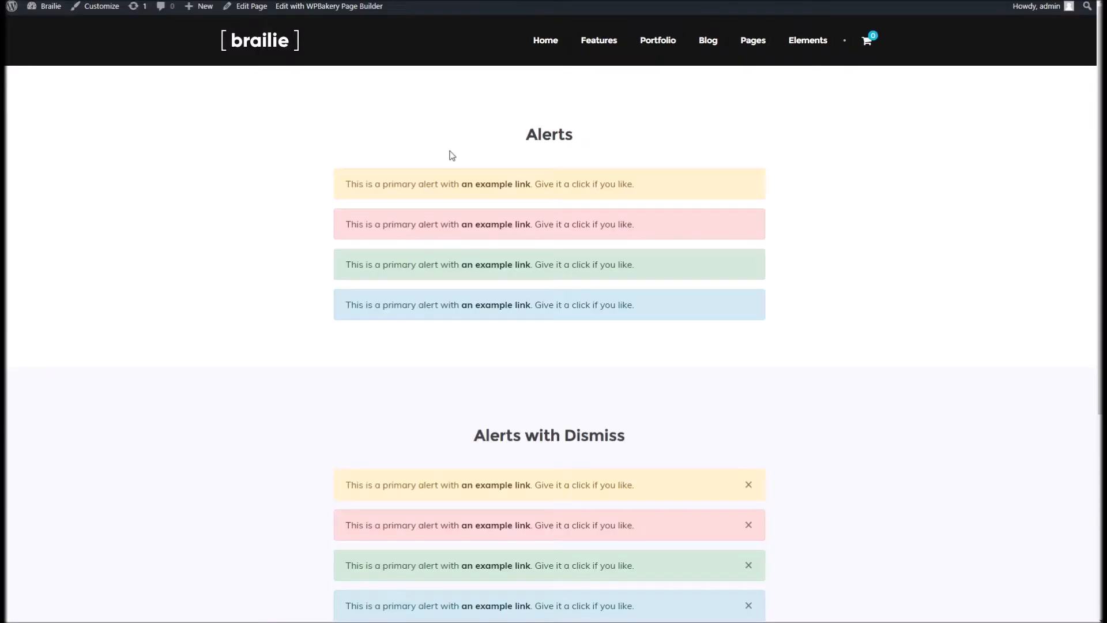
scroll(450, 155, down, 5)
drag(309, 424, 328, 426)
click(382, 419)
drag(241, 427, 429, 430)
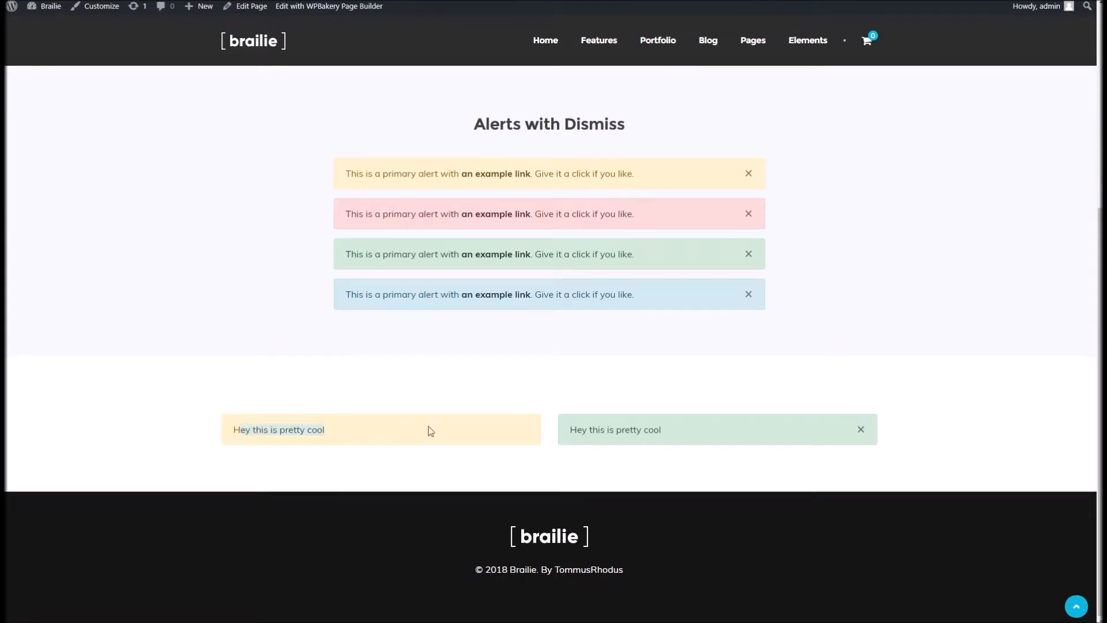
click(609, 428)
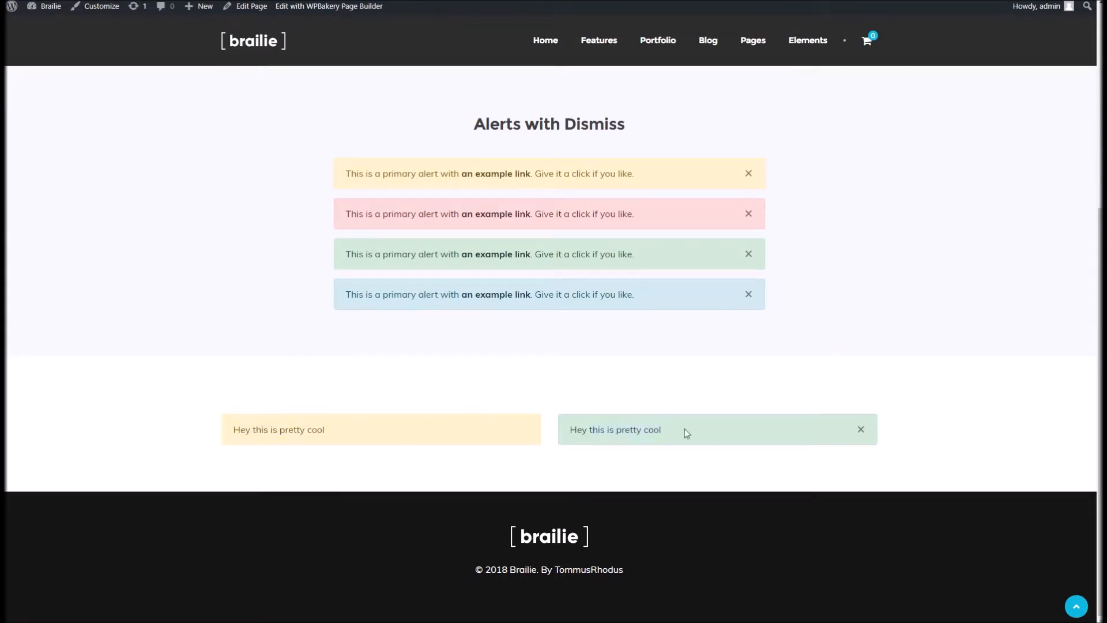
click(861, 430)
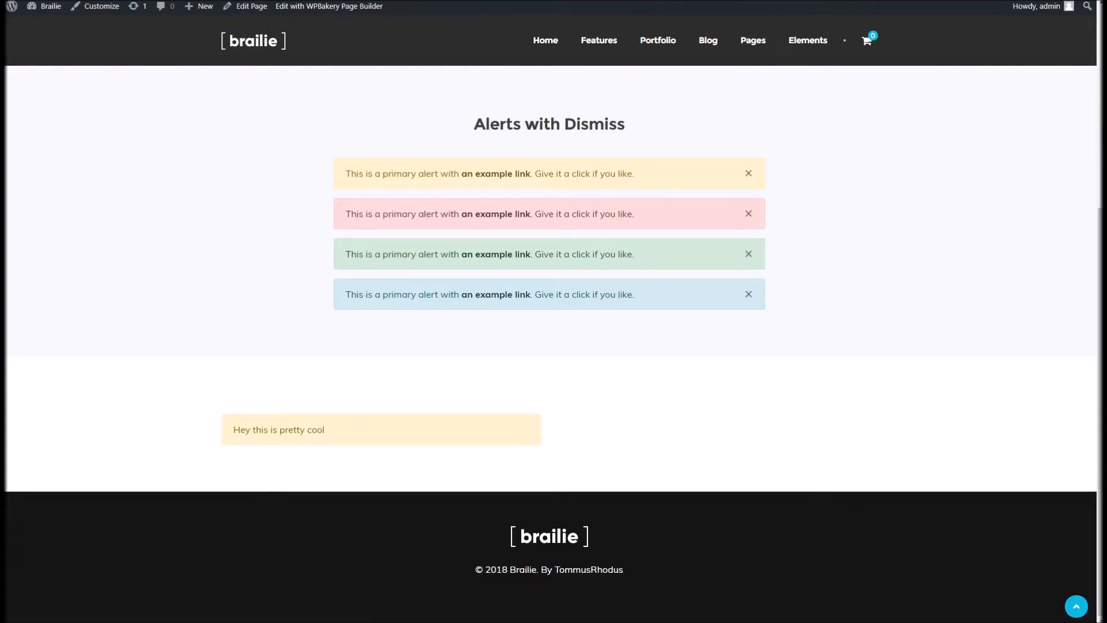
Go to the Animated Text elements page on the live site and open it for editing
click(808, 40)
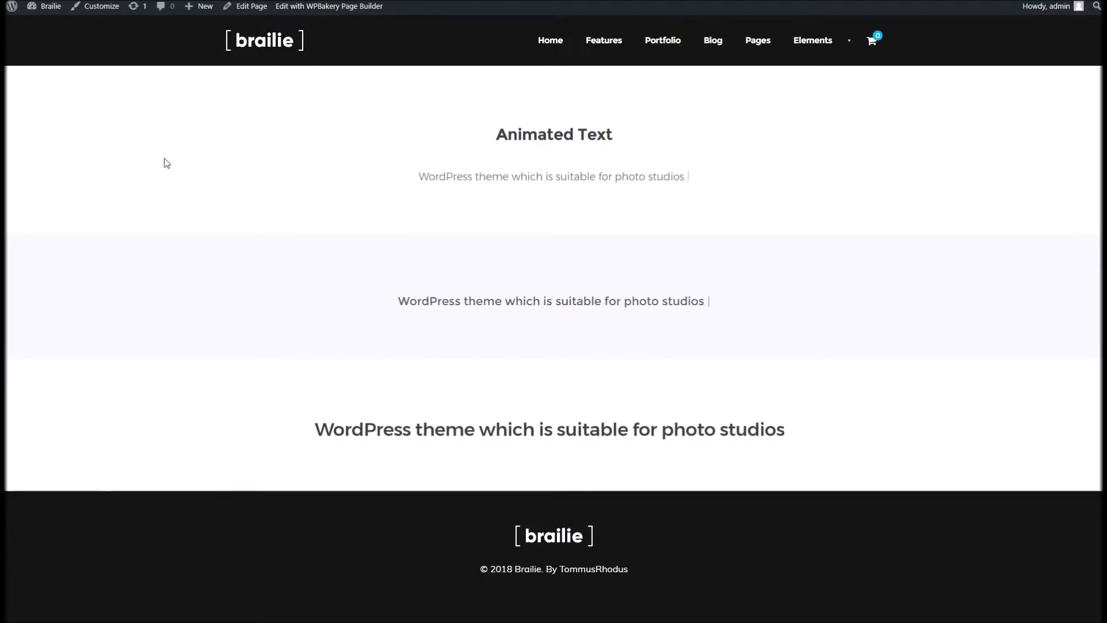
click(248, 7)
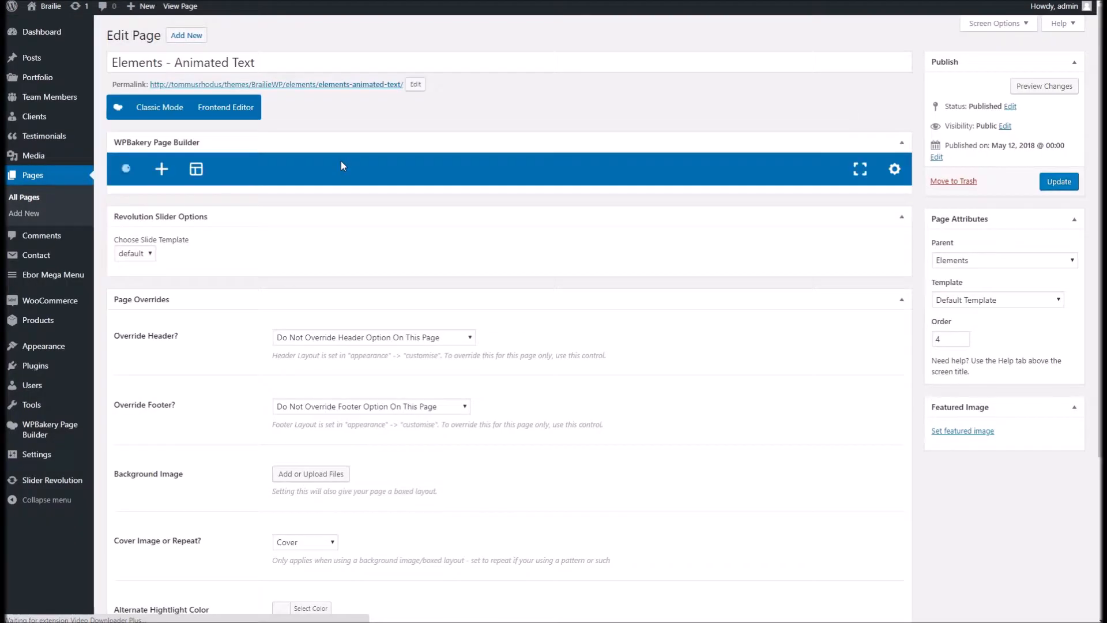
scroll(382, 340, down, 3)
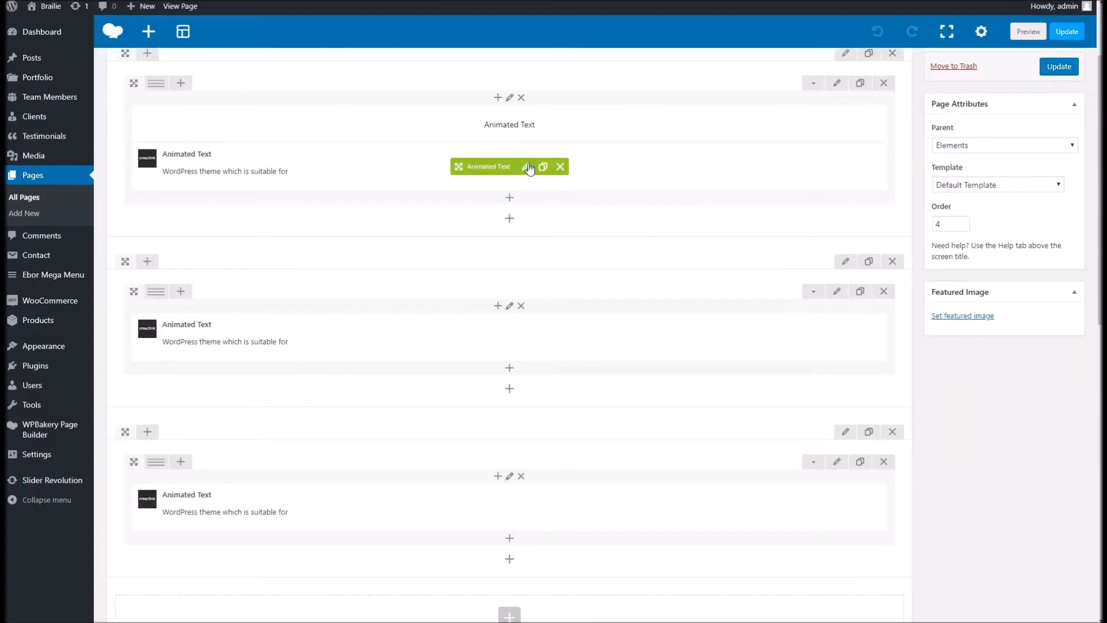
Examine the first Animated Text element's settings and its display type options, and leave them as they are
click(526, 167)
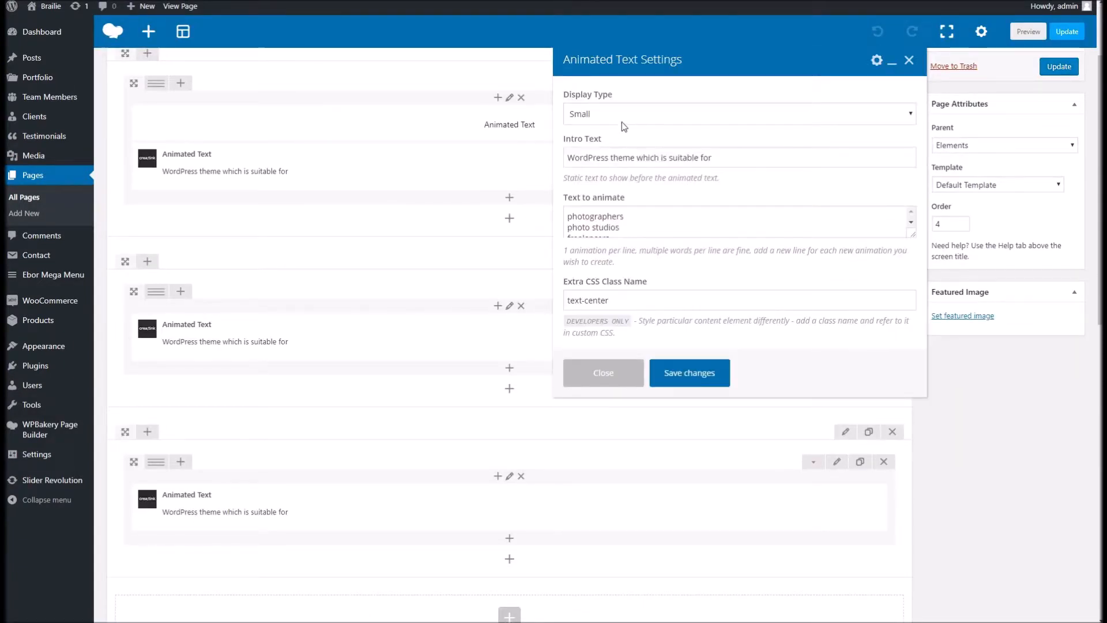
click(580, 112)
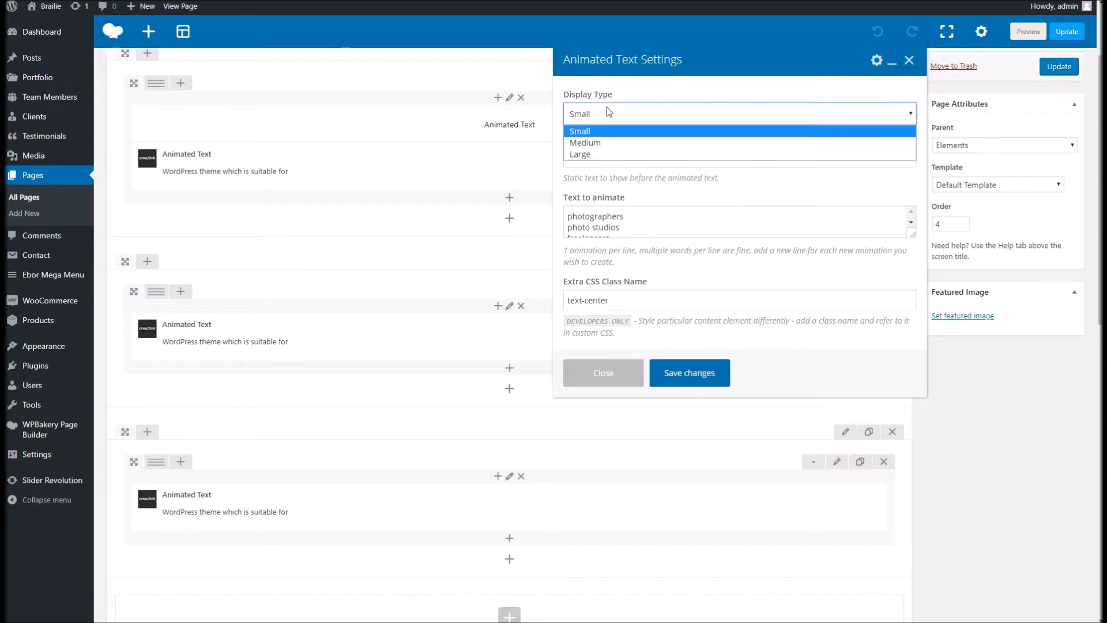
click(595, 109)
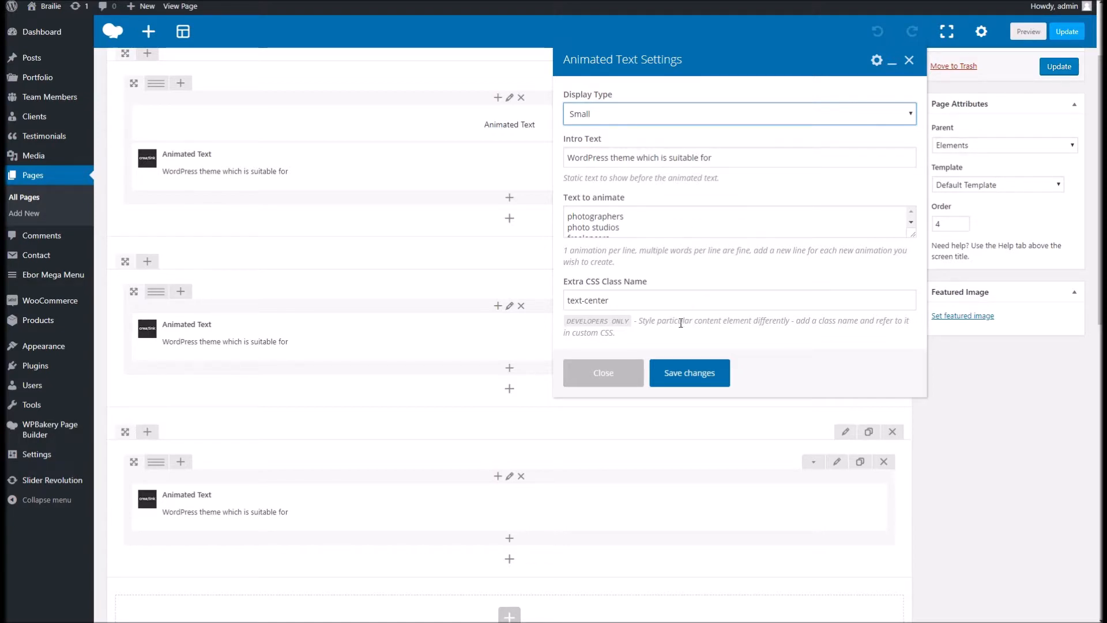
click(603, 375)
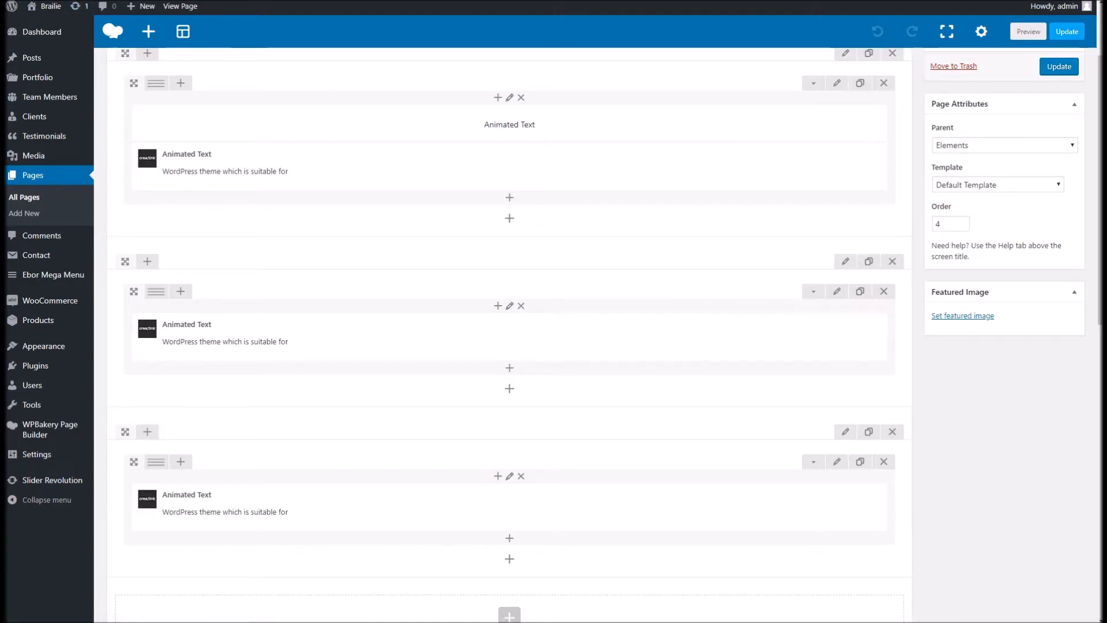
Duplicate the last section of the page content and delete the Animated Text element inside the copy
scroll(632, 343, down, 4)
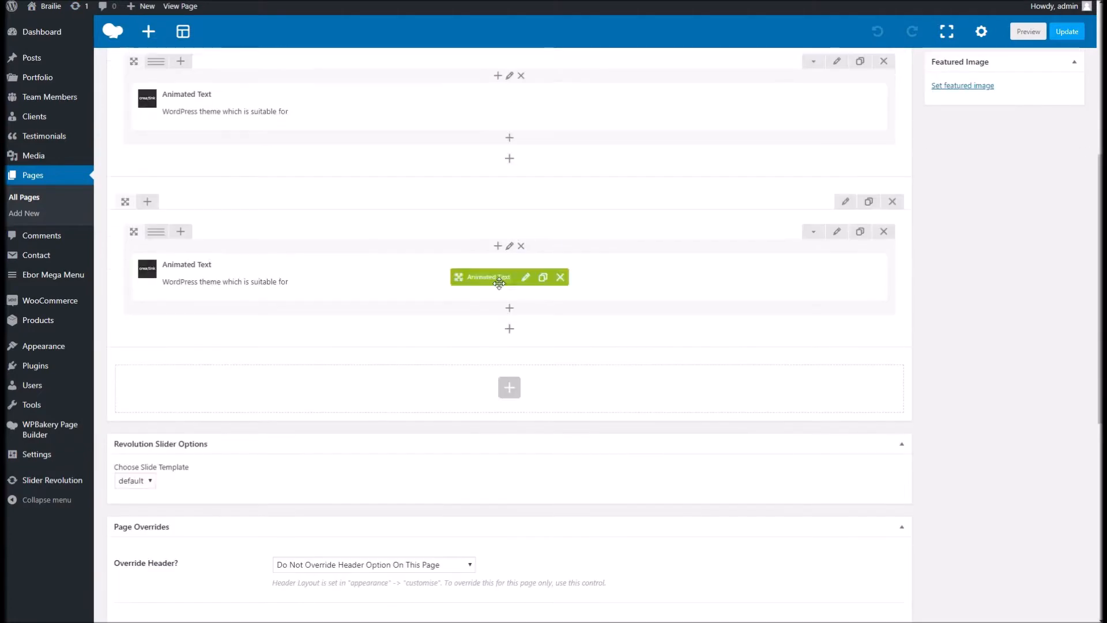
click(867, 202)
scroll(593, 311, down, 4)
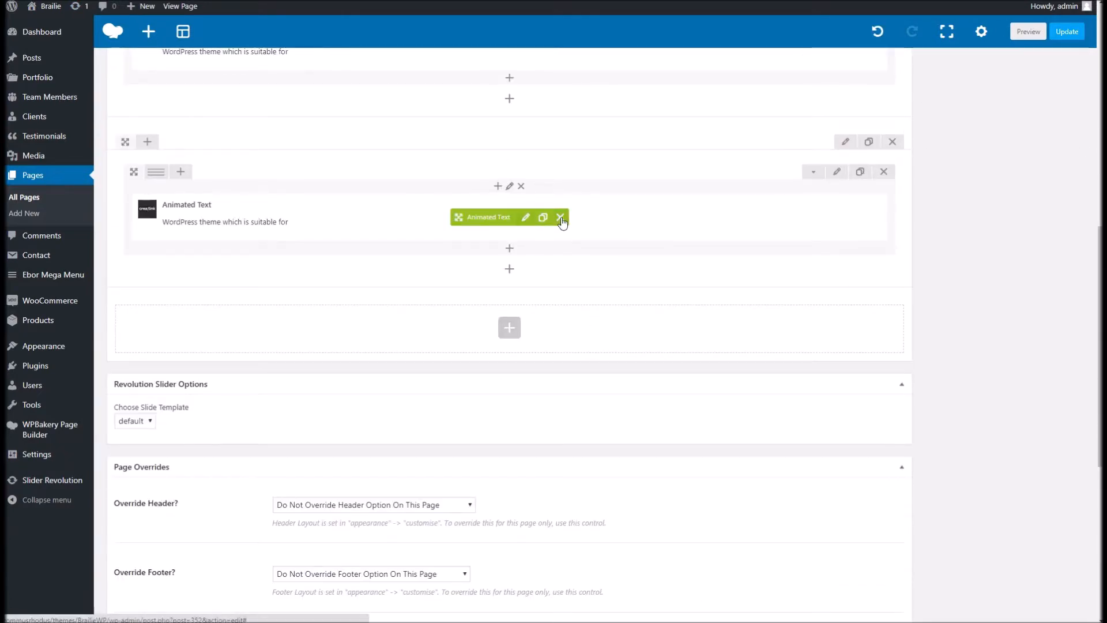
click(560, 218)
Add a new Animated Text element to the emptied section and set its display type to Large
click(509, 218)
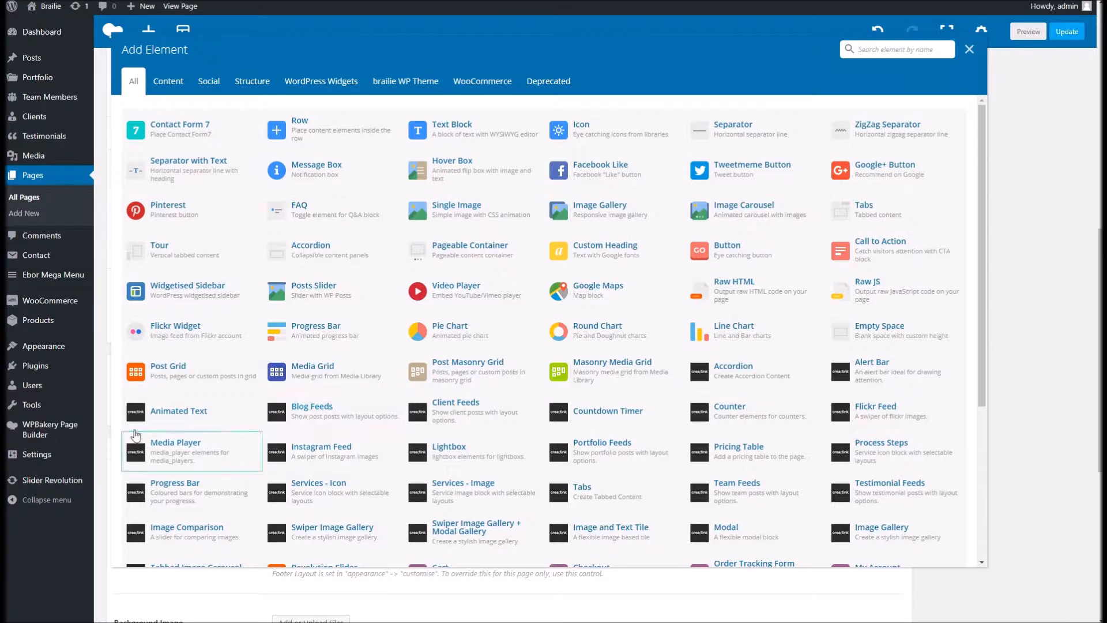
click(173, 410)
click(605, 118)
click(601, 153)
click(620, 153)
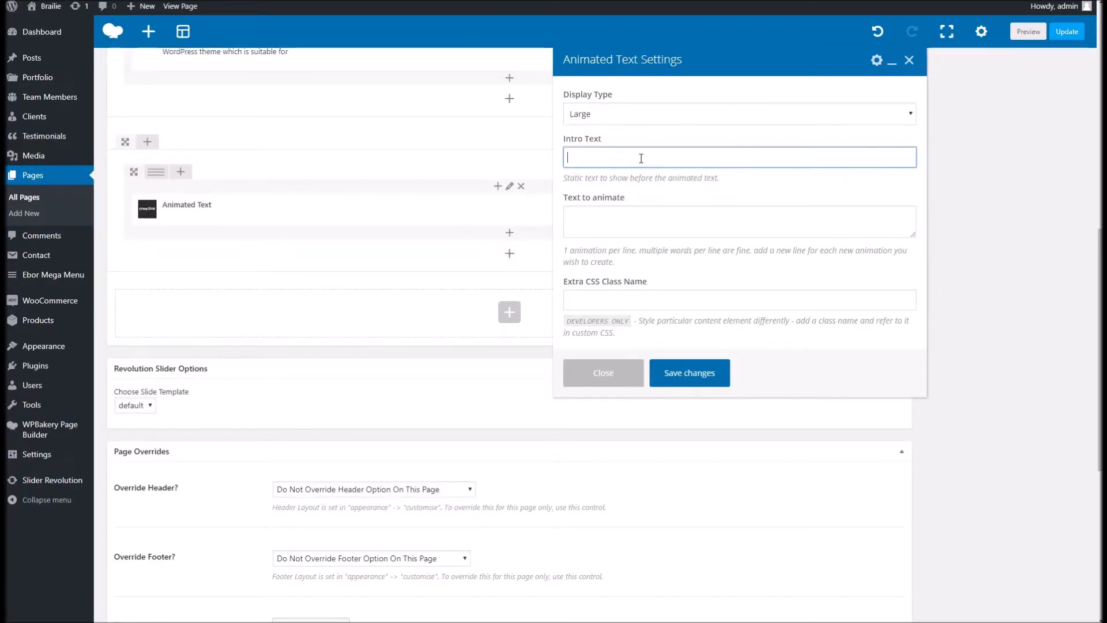
Enter the intro text "Hey, this text is" and the animated lines awesome, cool, groovy and dope, and save the element
text(Hey, this text is)
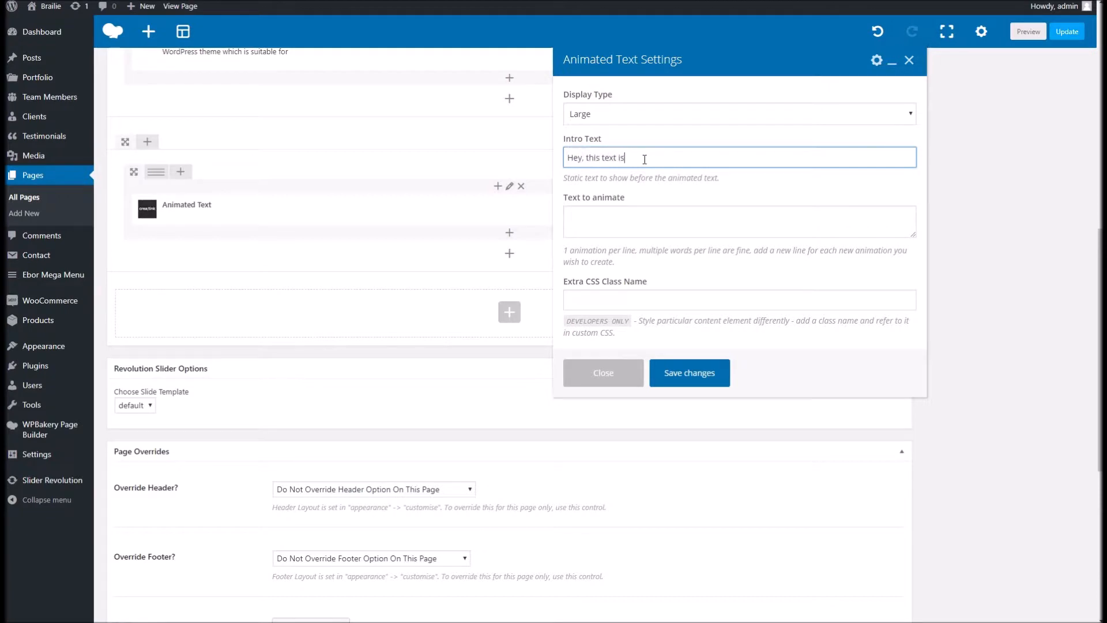
key(Tab)
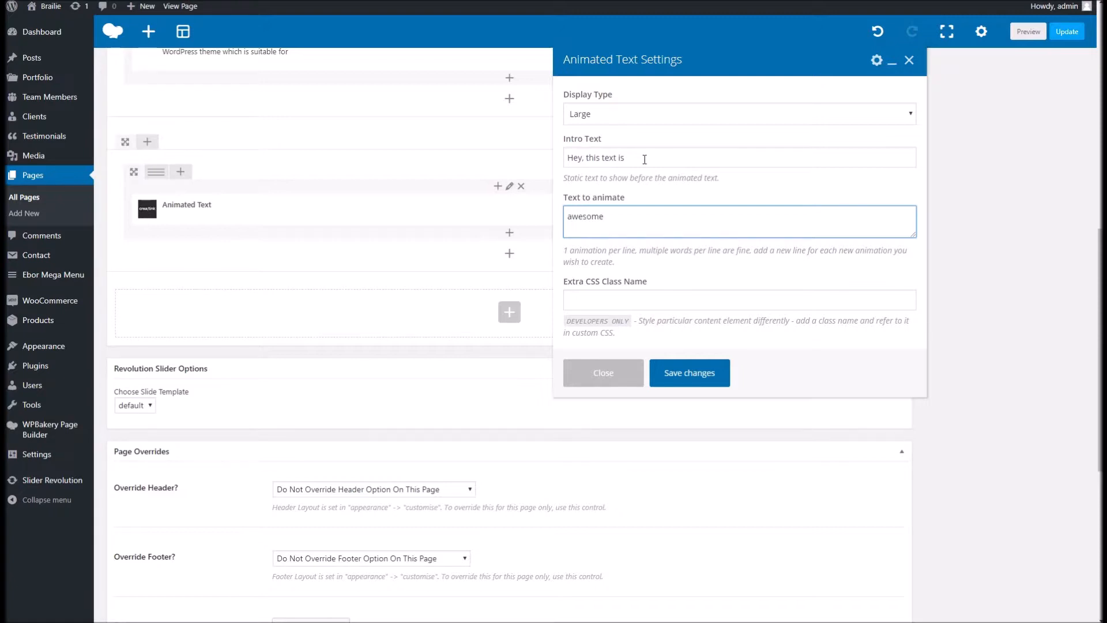
text(awesome cool)
key(Return)
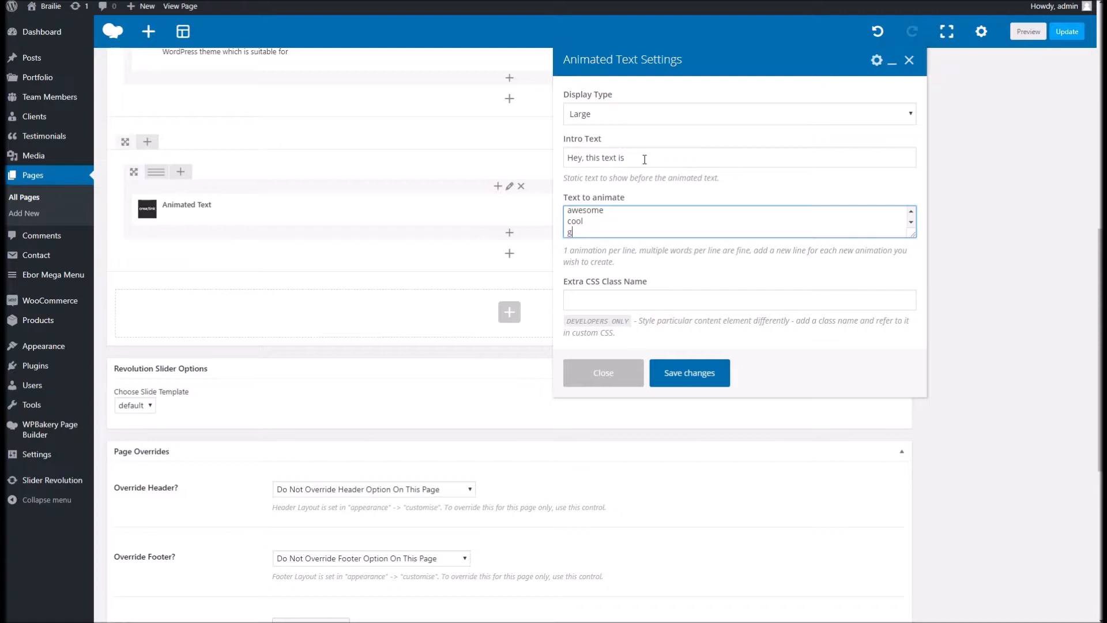
text(groovy)
key(Return)
key(Tab)
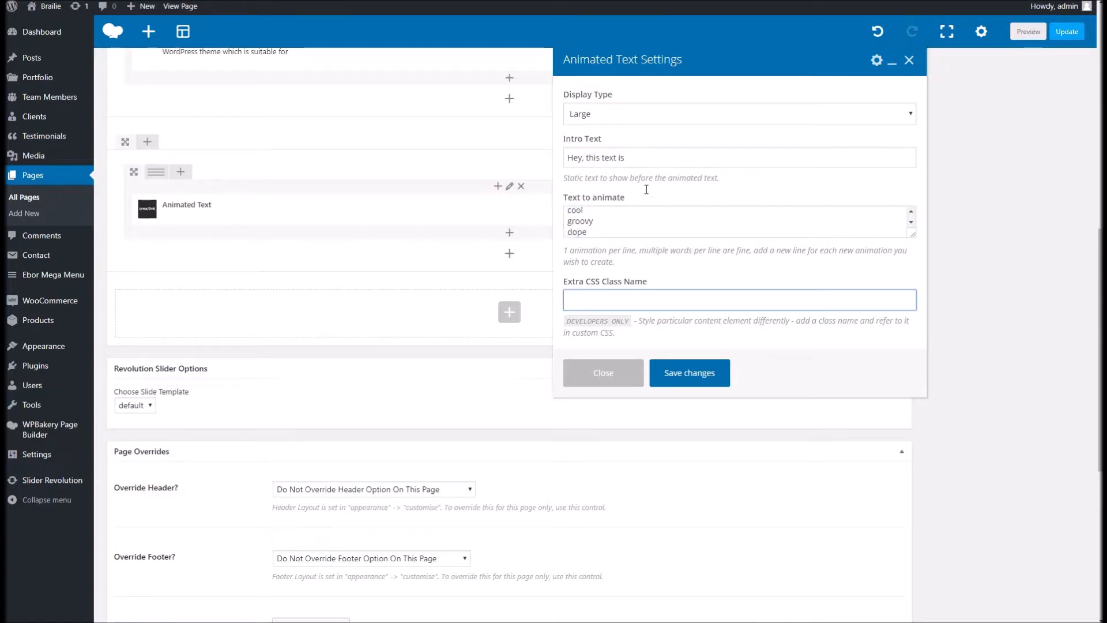
click(665, 367)
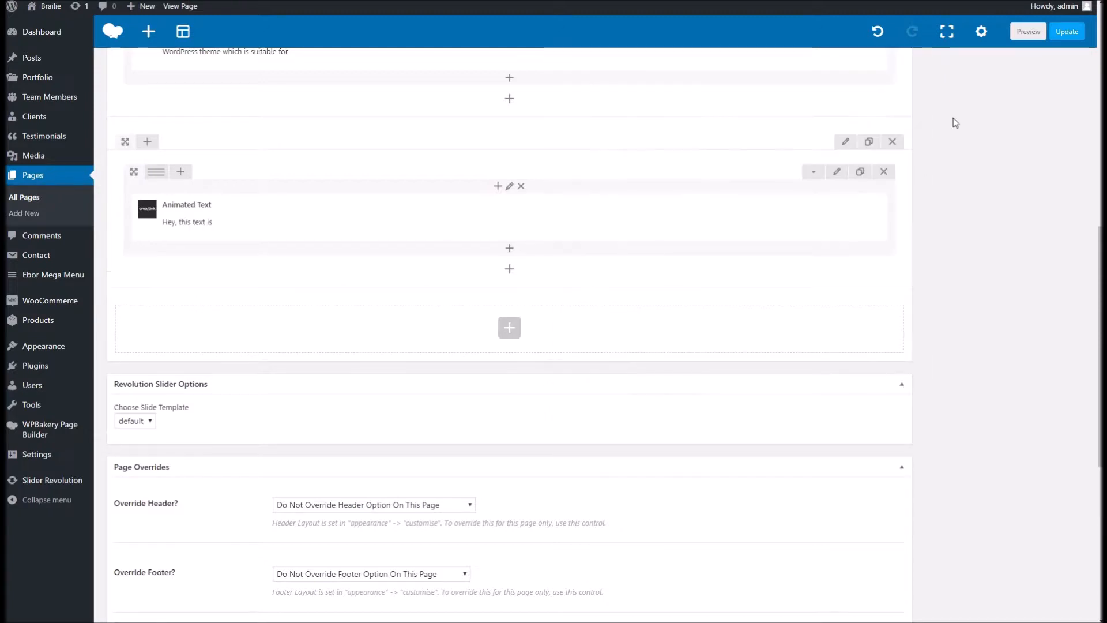
Update the page and check the new animated text on the live page
click(1063, 32)
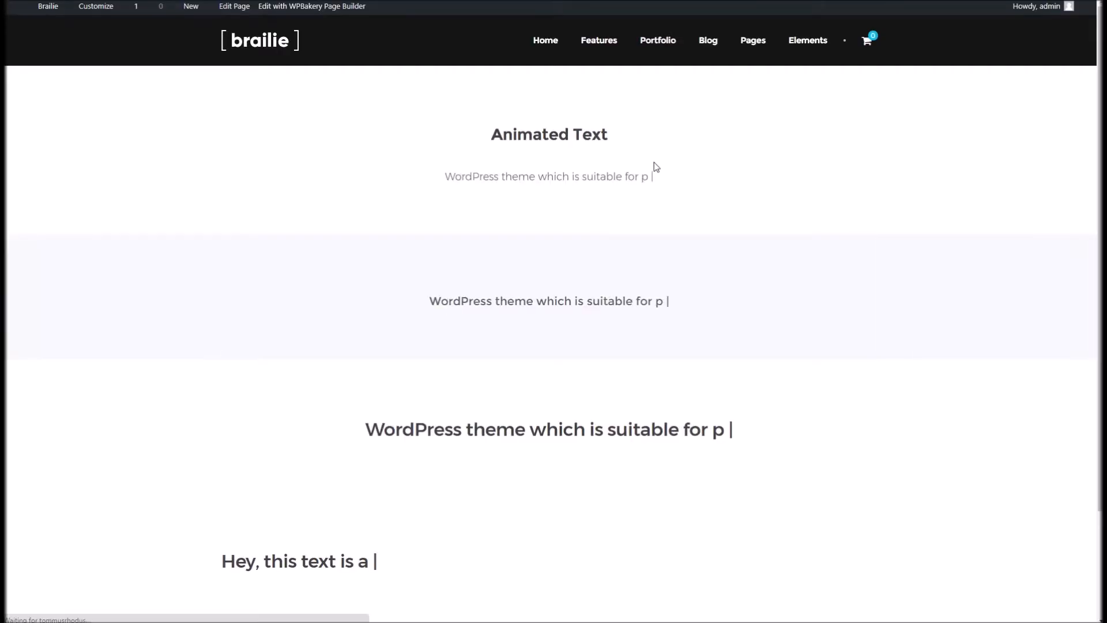
scroll(652, 154, down, 3)
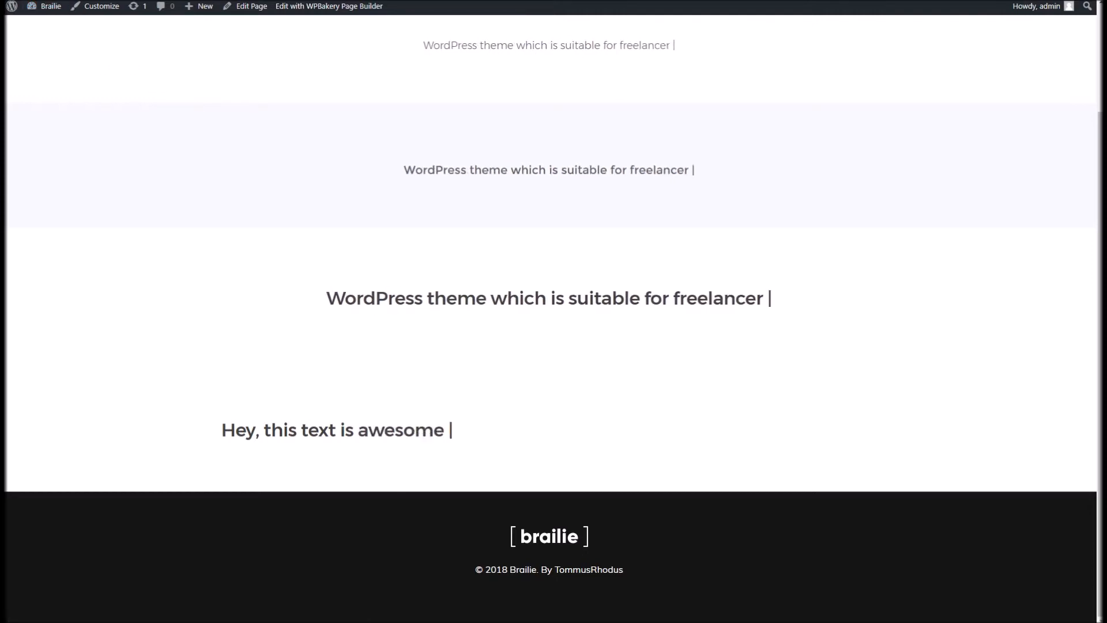
scroll(771, 59, up, 2)
Go to the Countdown elements page, look over its simple, bordered and colored styles, and open the page for editing
mouse_move(816, 51)
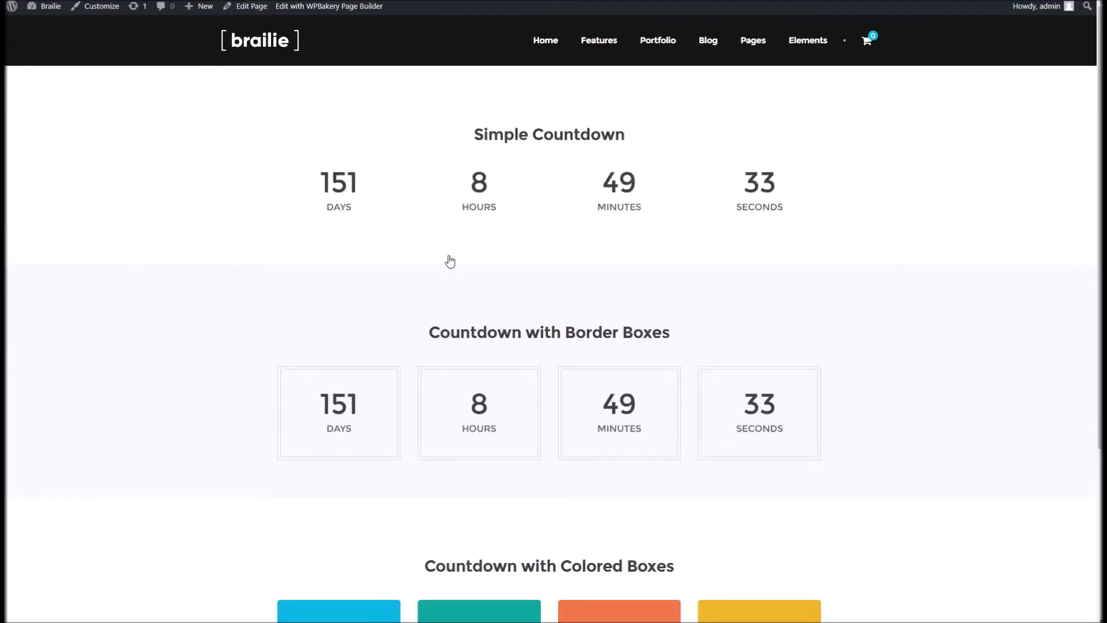
scroll(438, 236, down, 4)
scroll(600, 393, up, 4)
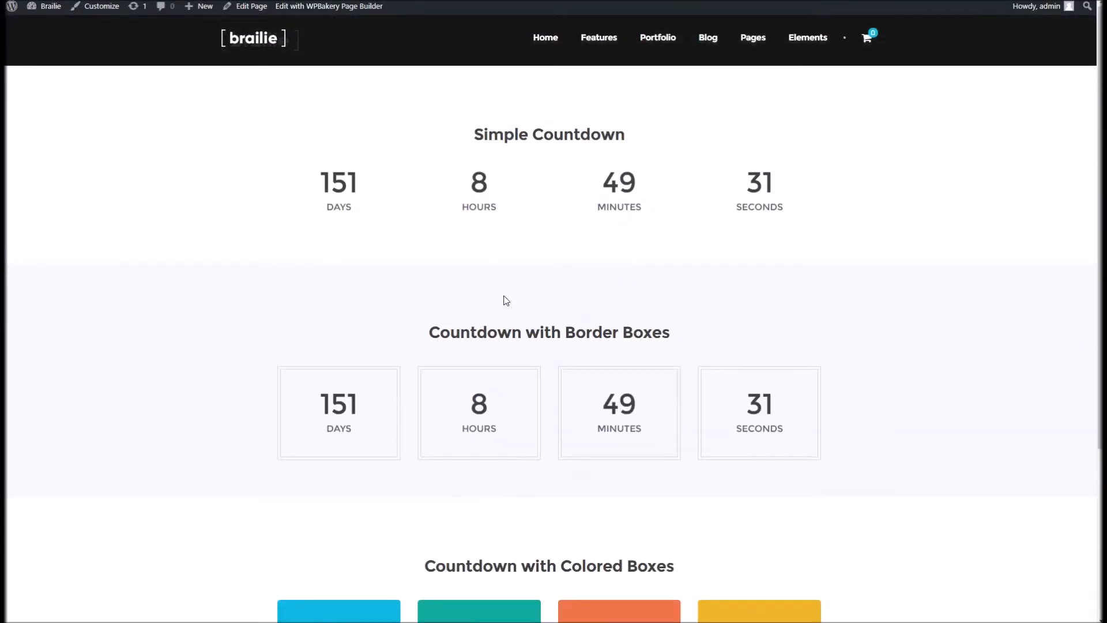
scroll(631, 252, down, 3)
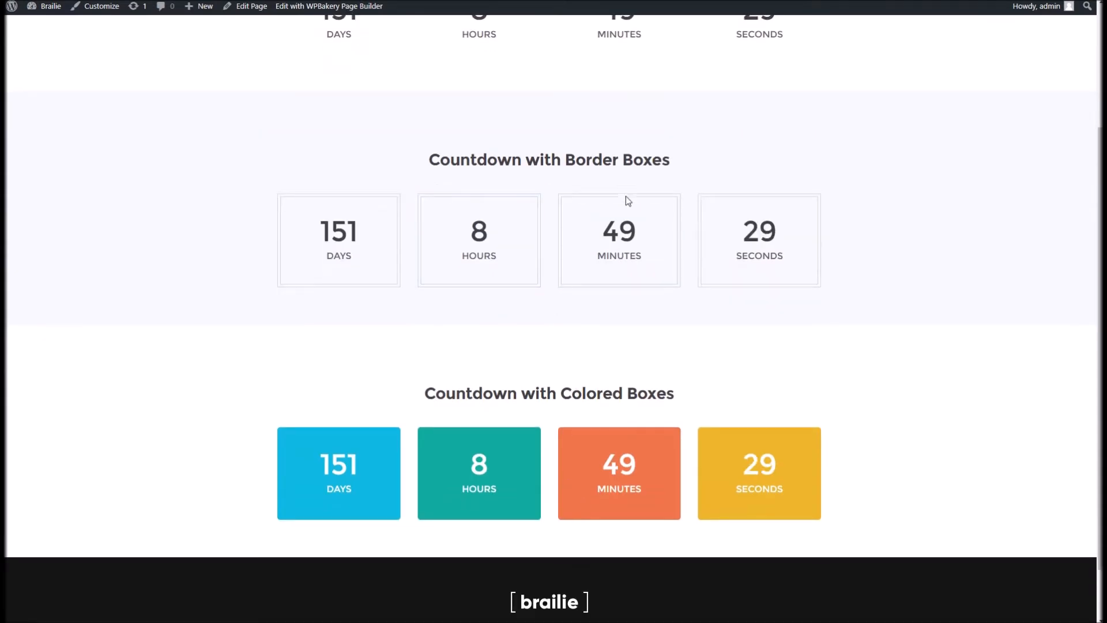
scroll(627, 199, up, 3)
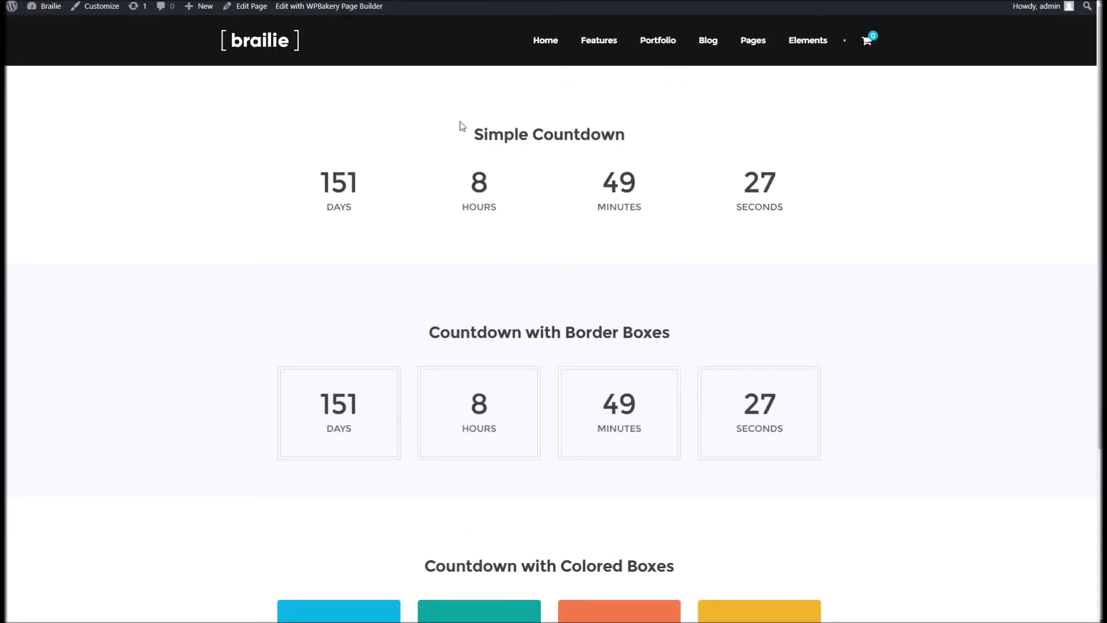
click(251, 6)
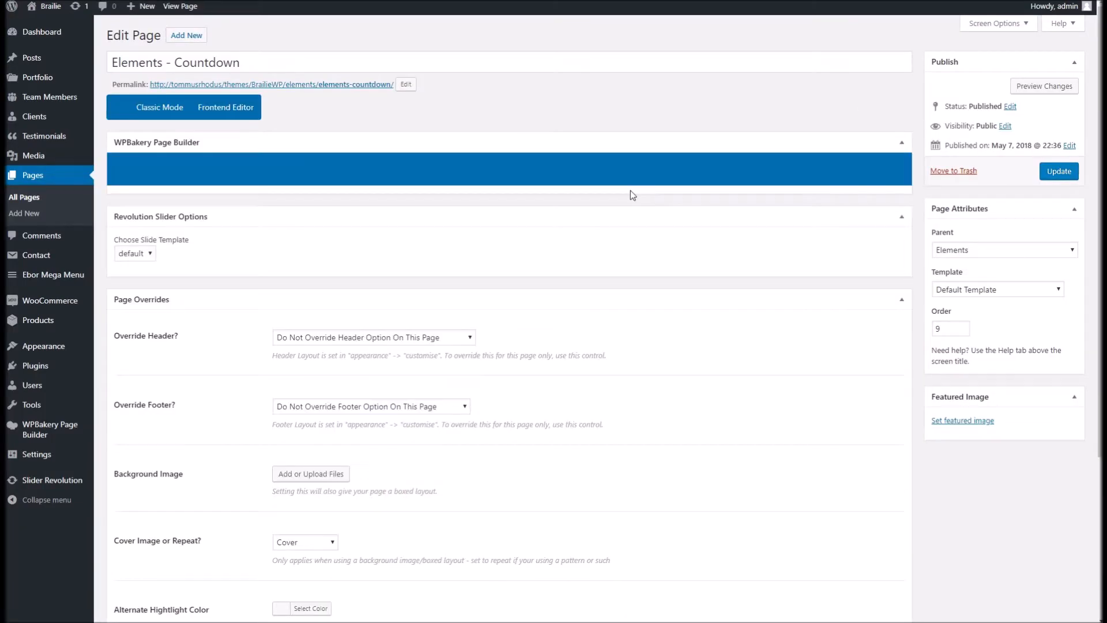
scroll(631, 191, down, 2)
Review the Simple Countdown timer's settings and display type options, keeping the Simple type, and save the element
mouse_move(561, 172)
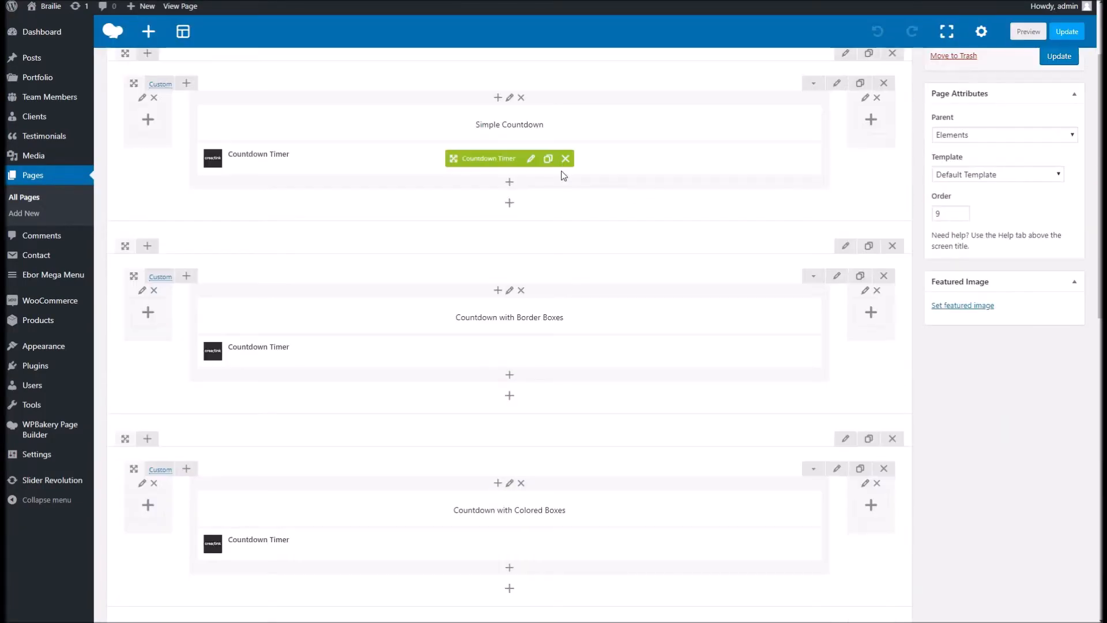
click(533, 159)
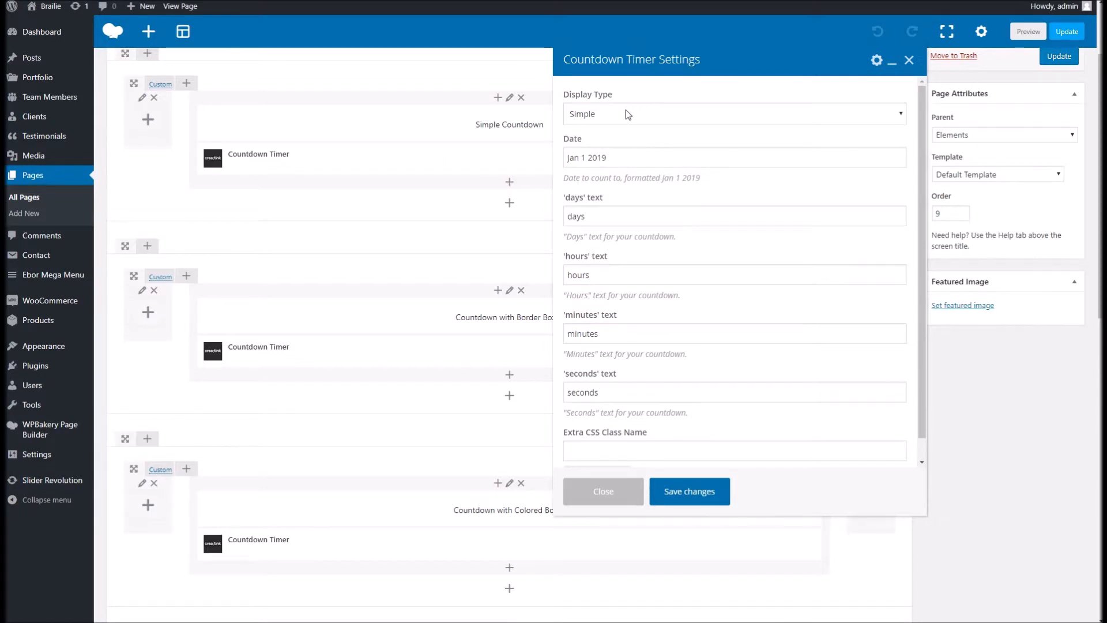
click(625, 111)
click(625, 98)
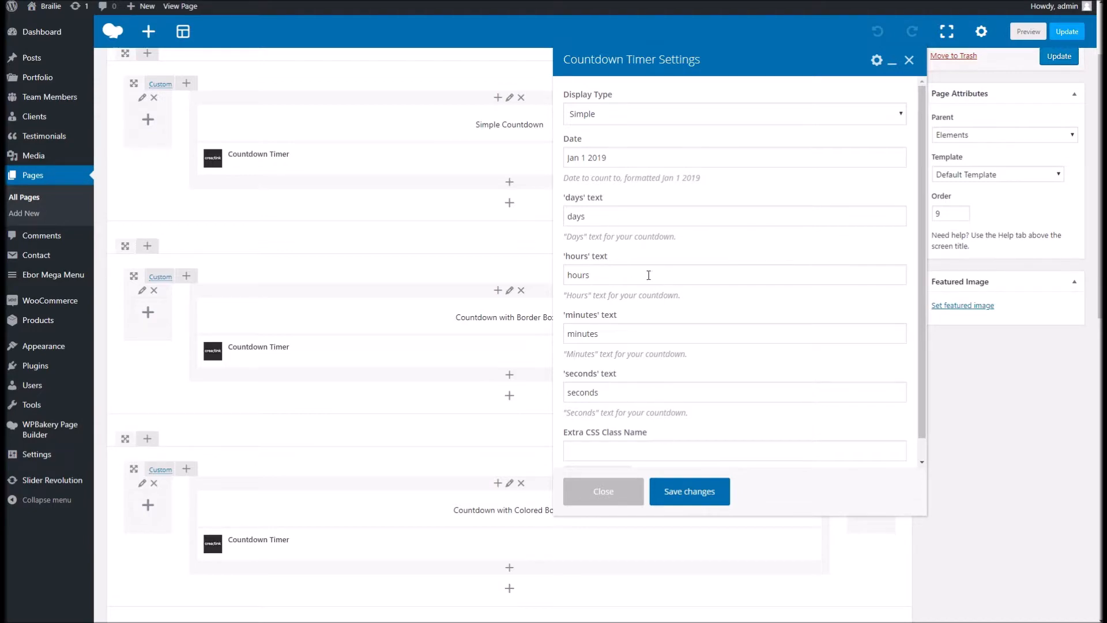
click(659, 496)
Add a new row at the end of the page content and split it into three columns with a wide middle one
scroll(595, 403, down, 5)
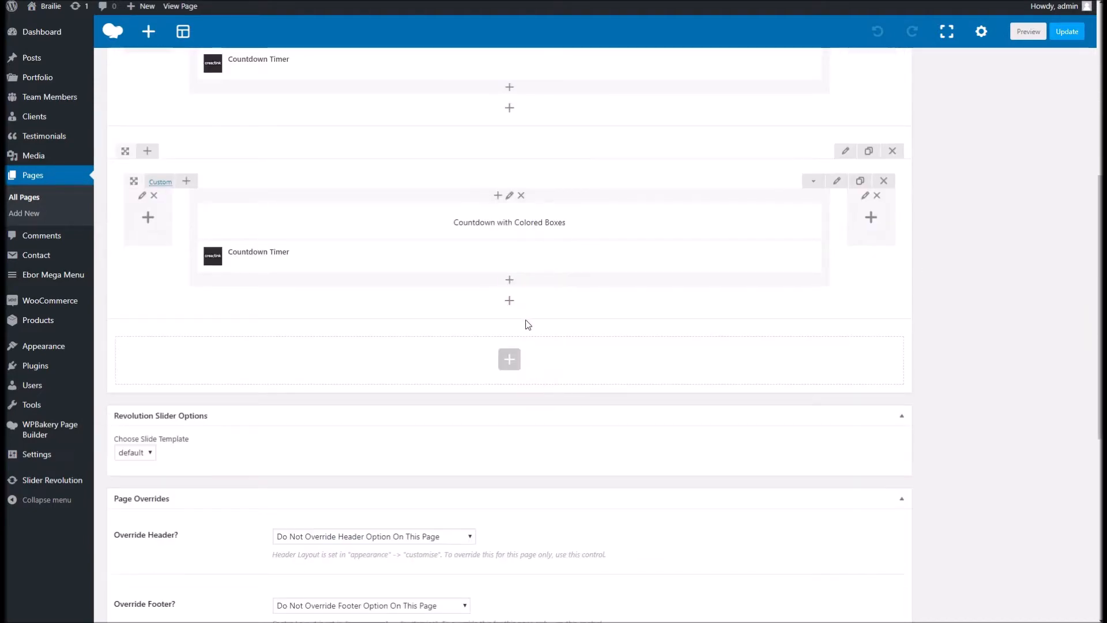
click(513, 360)
click(365, 141)
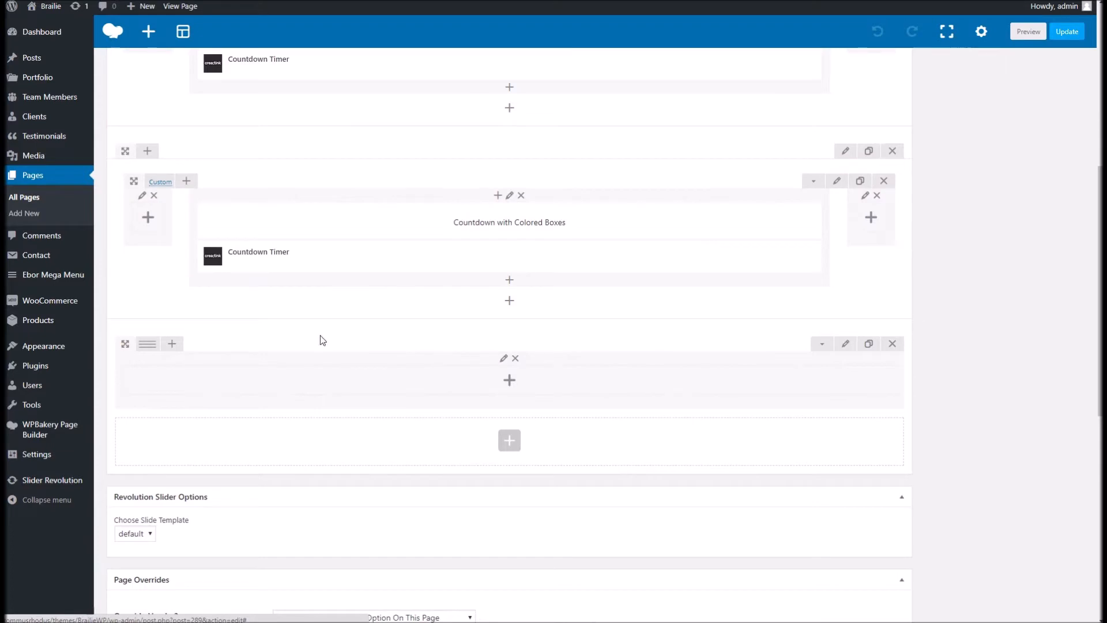
mouse_move(144, 351)
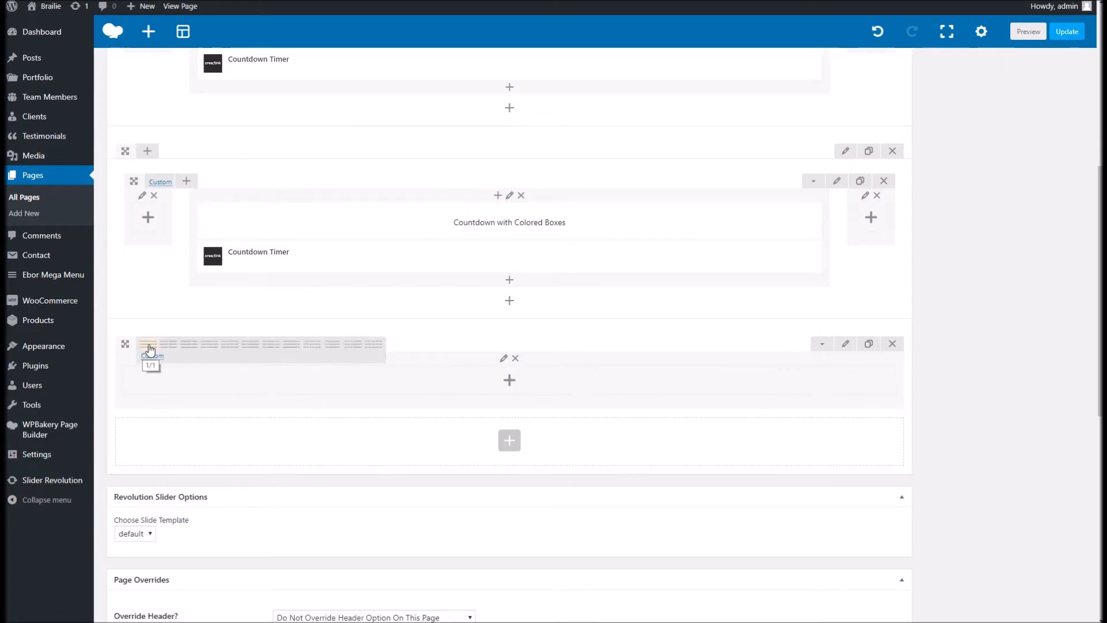
click(333, 345)
Add a Countdown Timer element to the wide middle column, counting to Dec 25 2018 with the Boxes display type
click(530, 393)
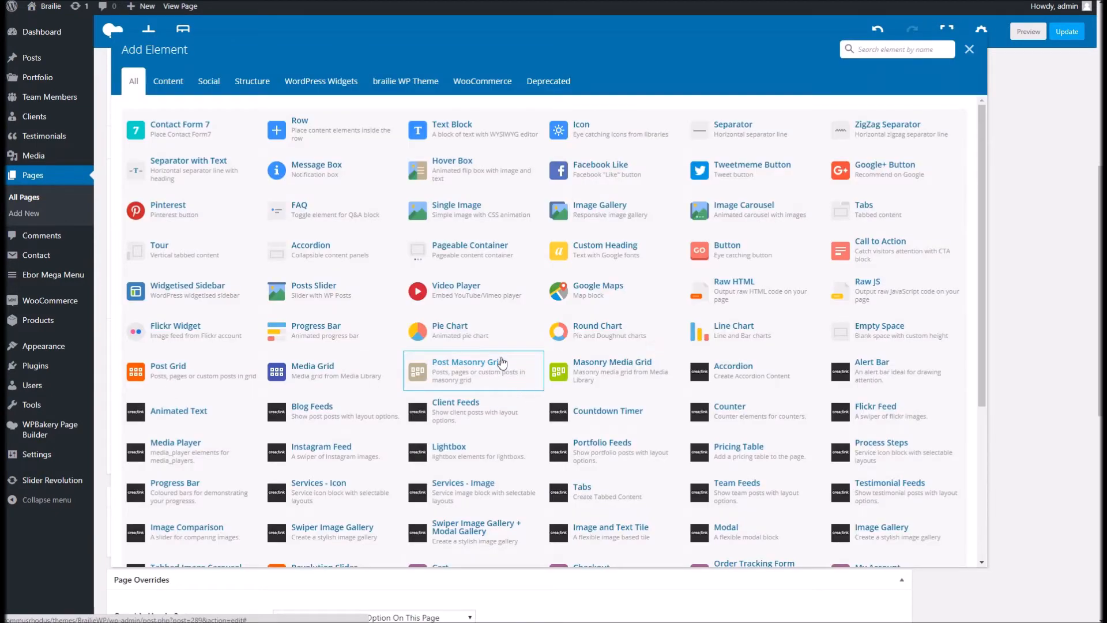
click(628, 418)
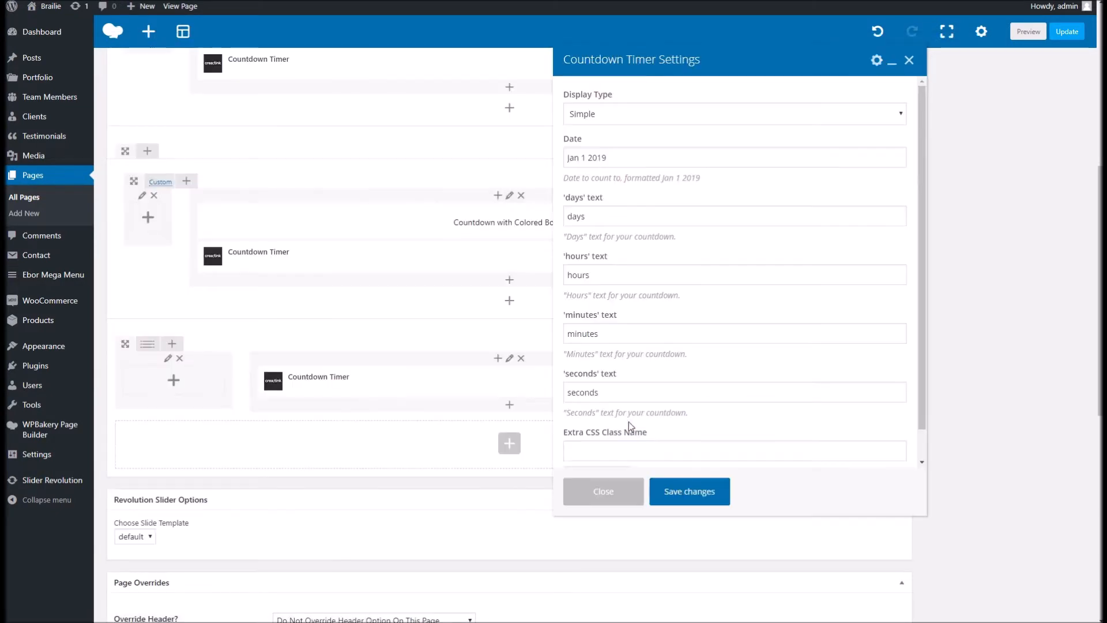
drag(608, 157, 562, 155)
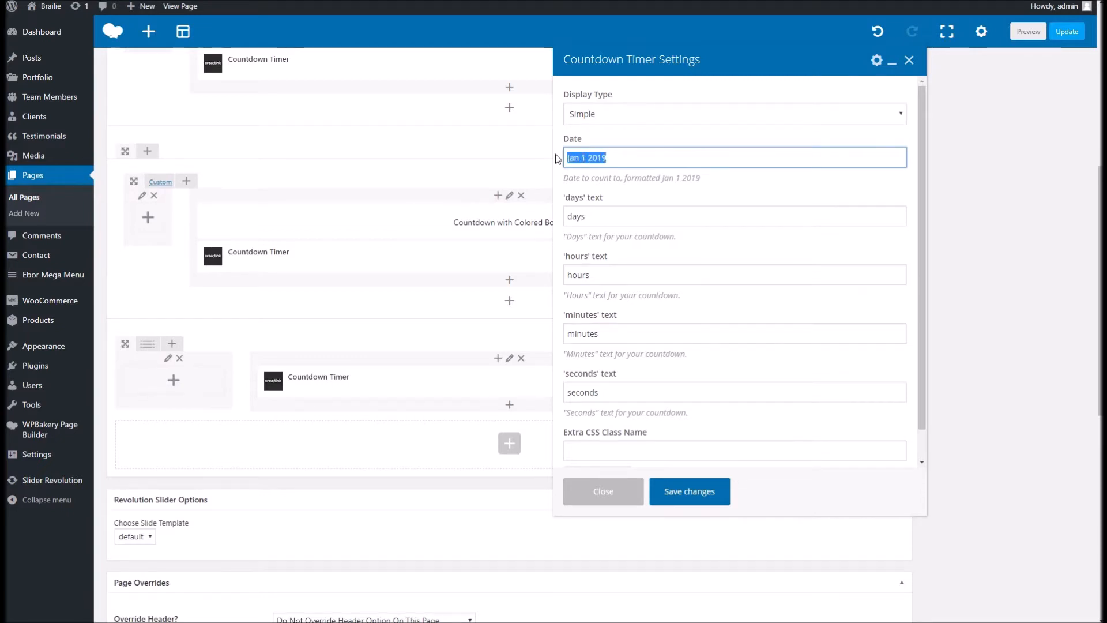
text(De)
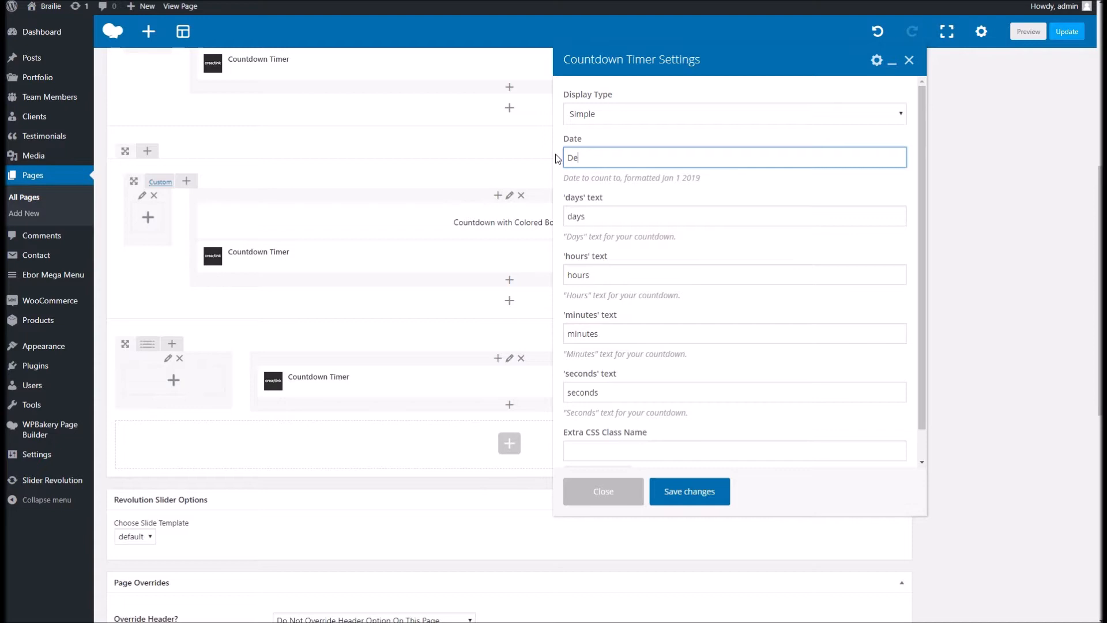
text(c 25 2018)
click(610, 115)
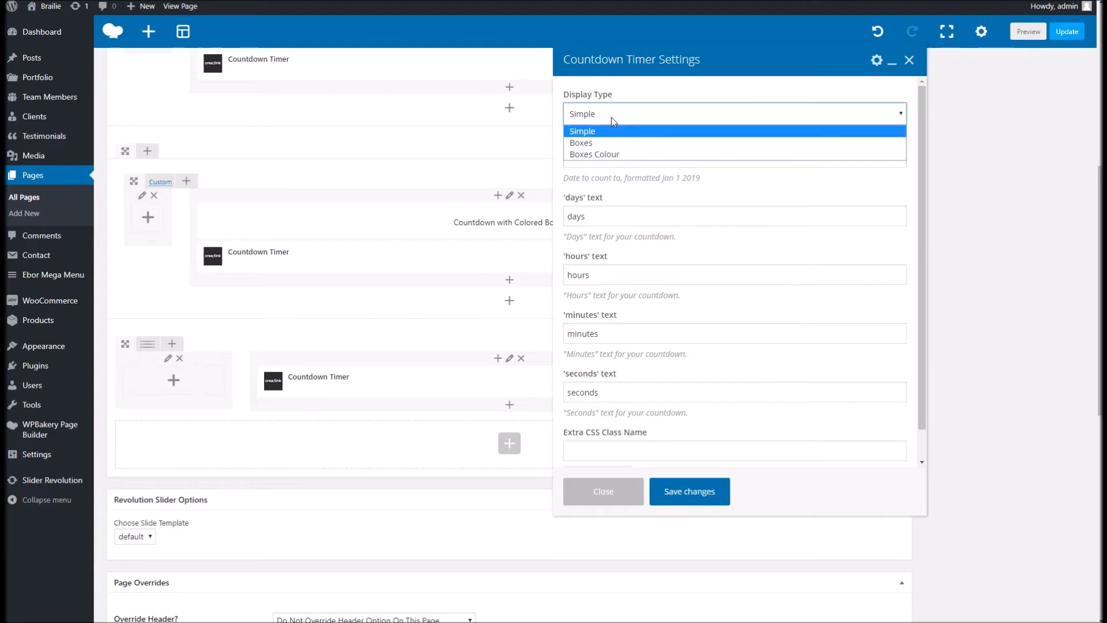
click(598, 143)
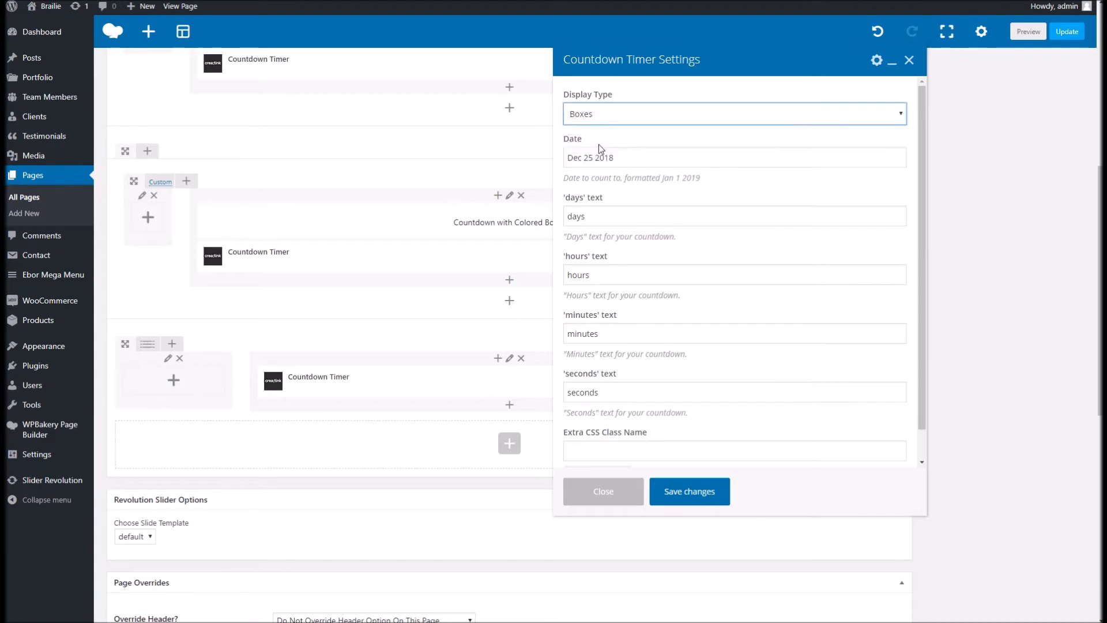
Set the timer's days, hours, minutes and seconds texts to hello, darkness, my and friend, and save the element
drag(614, 215, 571, 194)
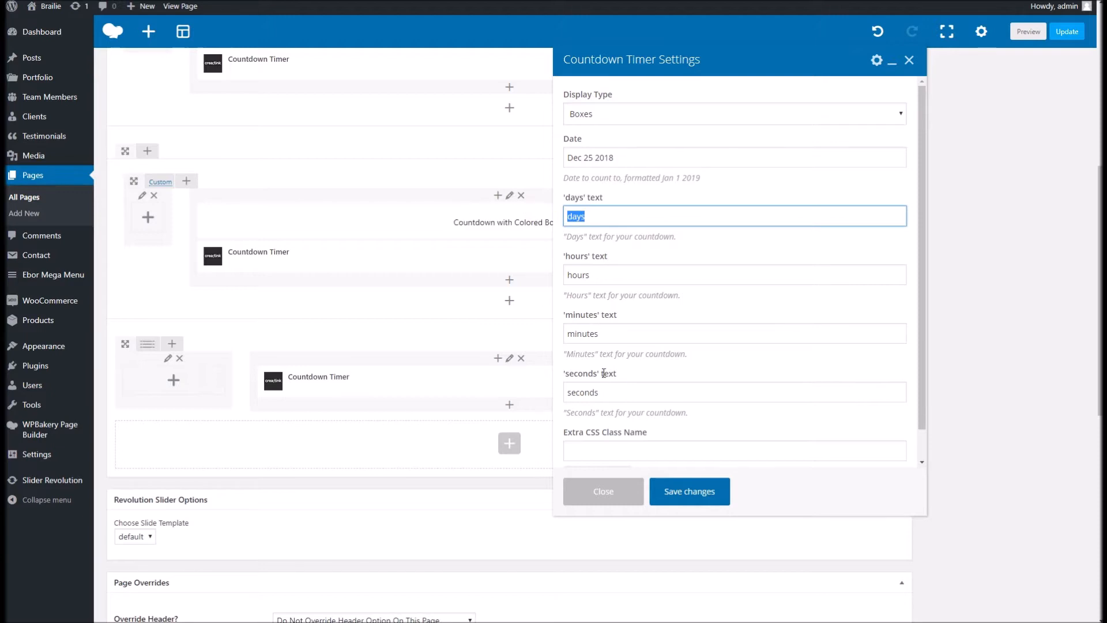
click(611, 213)
drag(614, 220, 547, 218)
text(hello)
key(Tab)
text(darkness)
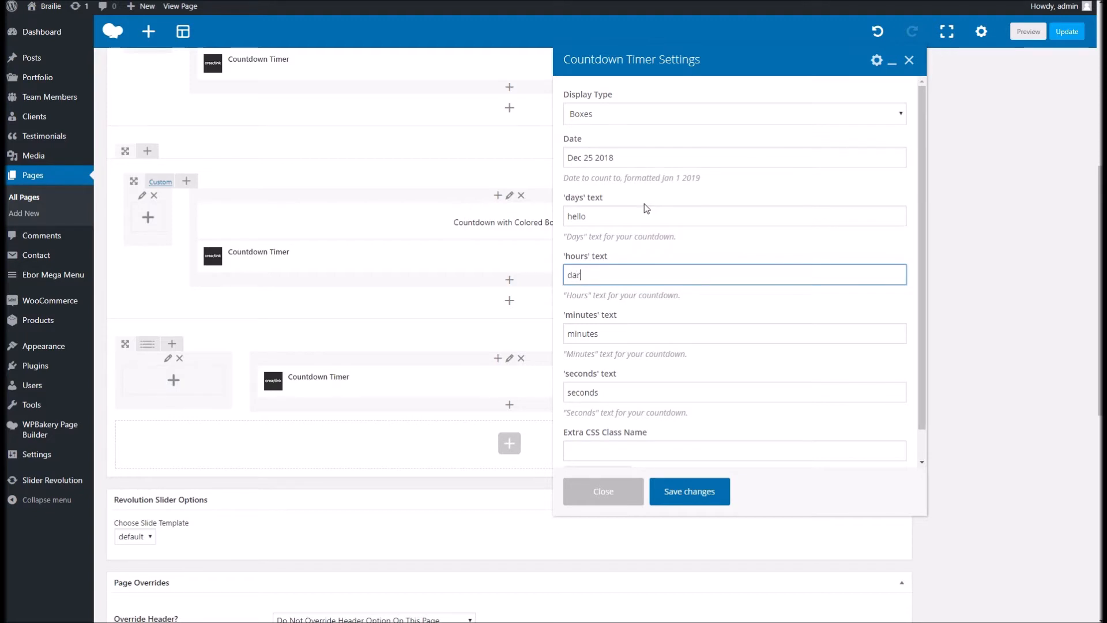
key(Tab)
text(my)
key(Tab)
text(fr)
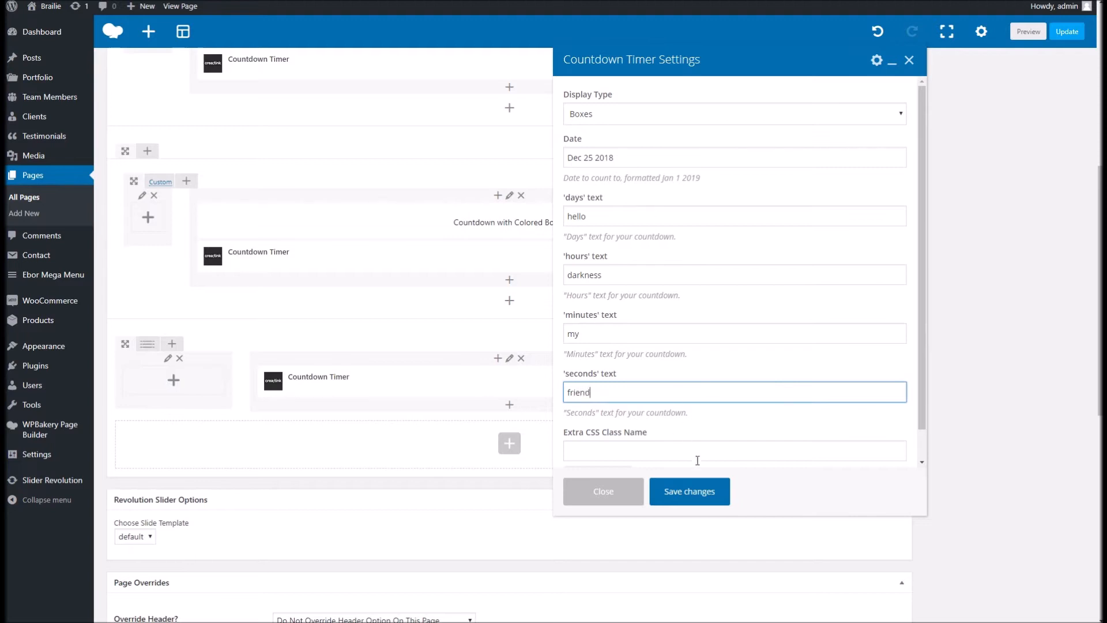
click(694, 491)
Update the page and check the new boxed countdown below the colored boxes on the live page
click(1066, 31)
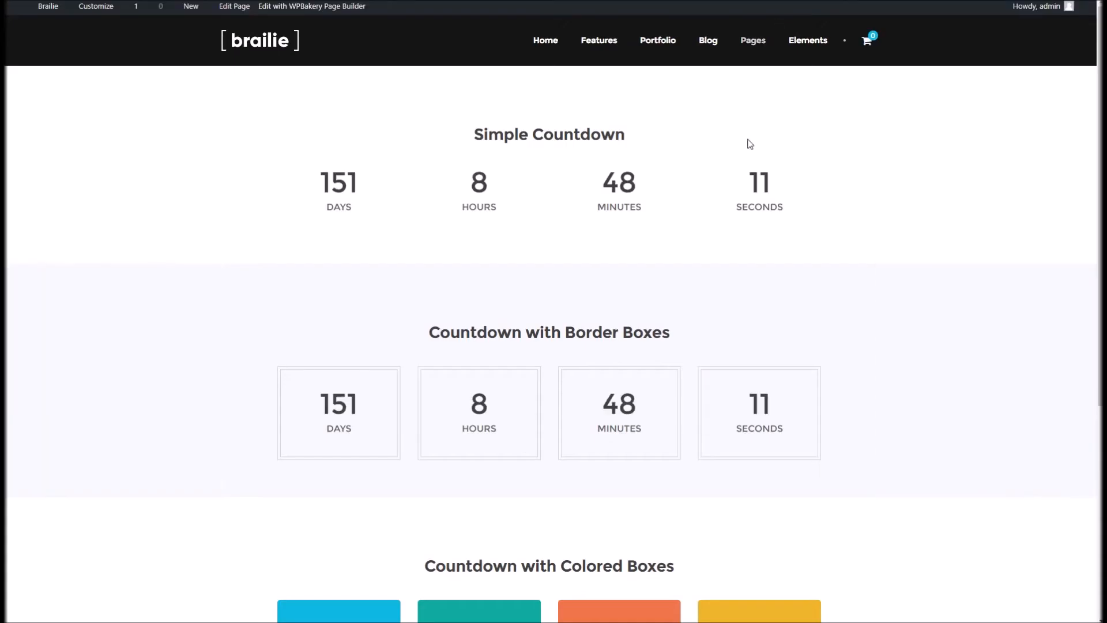
scroll(474, 331, down, 5)
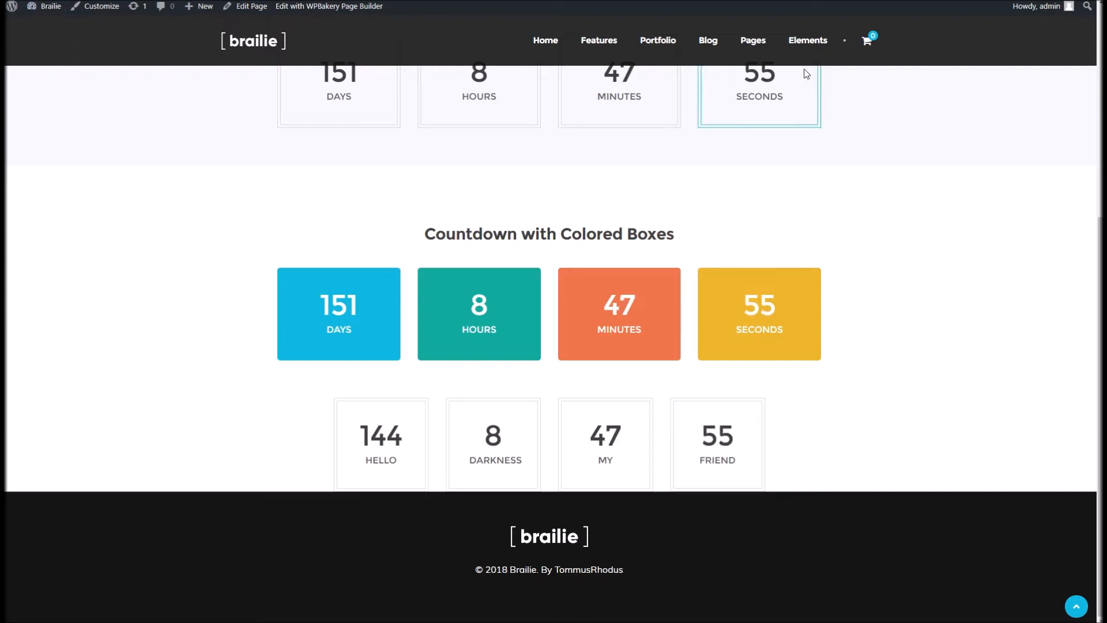
Go to the Counter elements page, look over its simple, bordered and colored styles, and open the page for editing
mouse_move(809, 44)
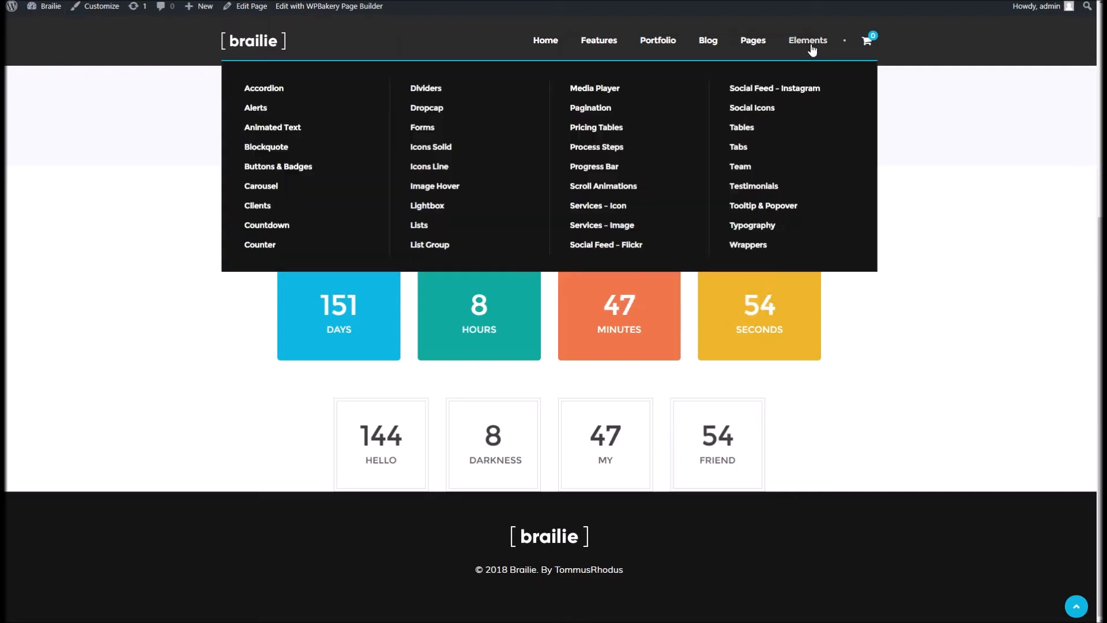
click(271, 247)
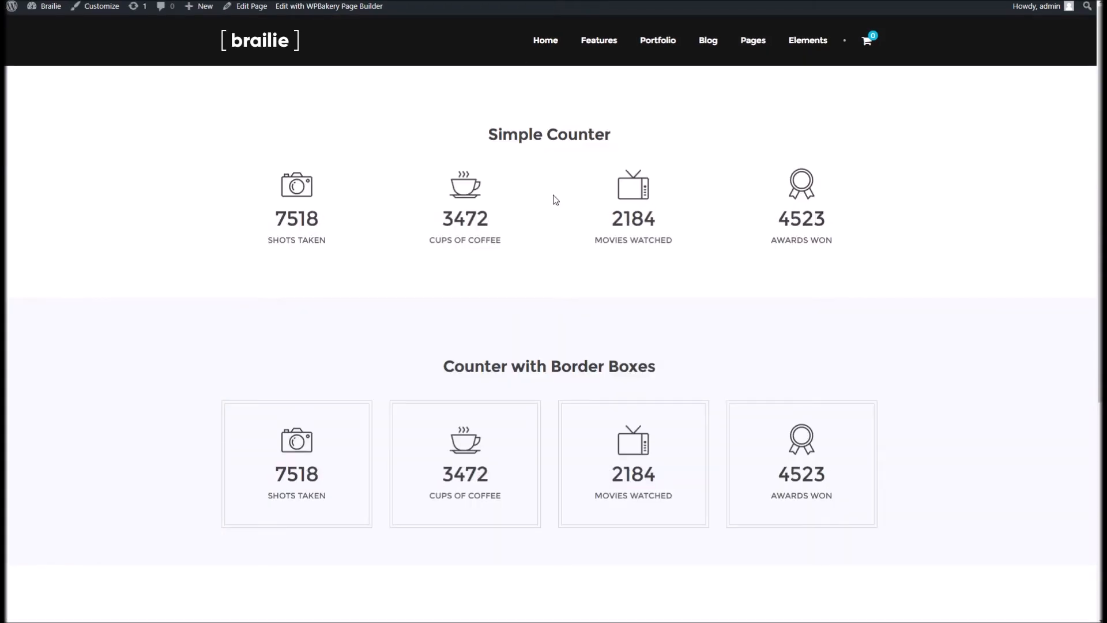
scroll(350, 238, down, 5)
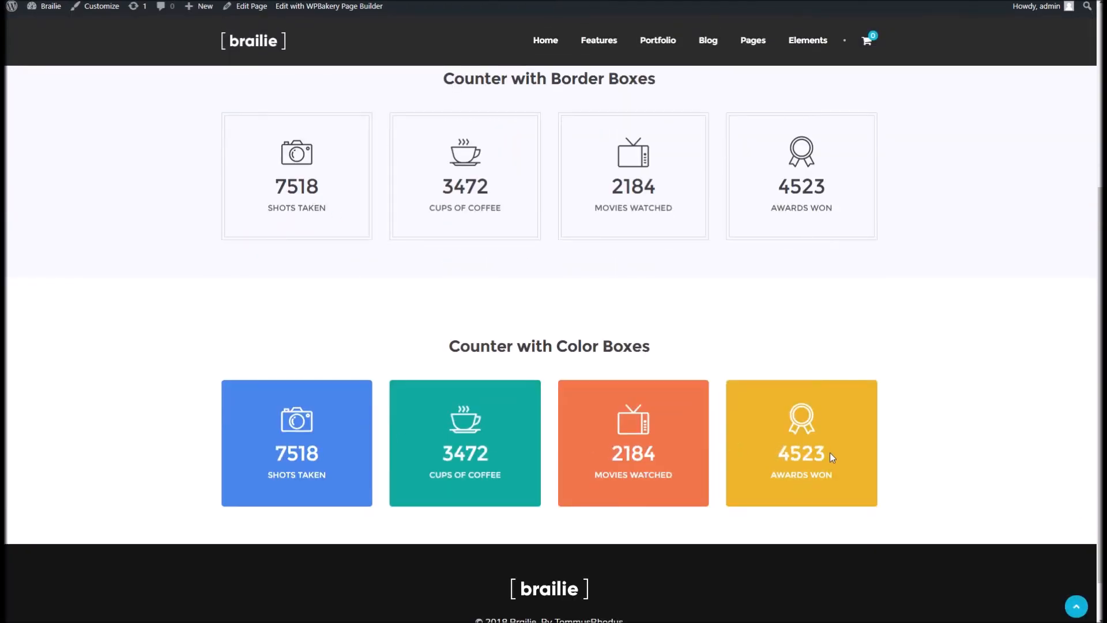
scroll(425, 259, up, 5)
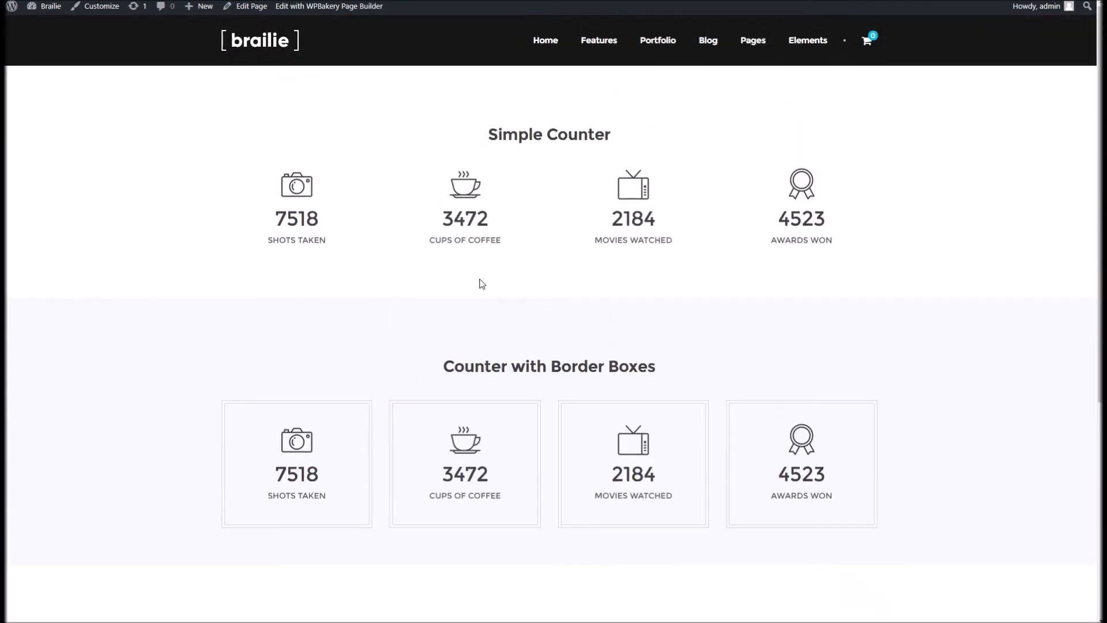
click(243, 12)
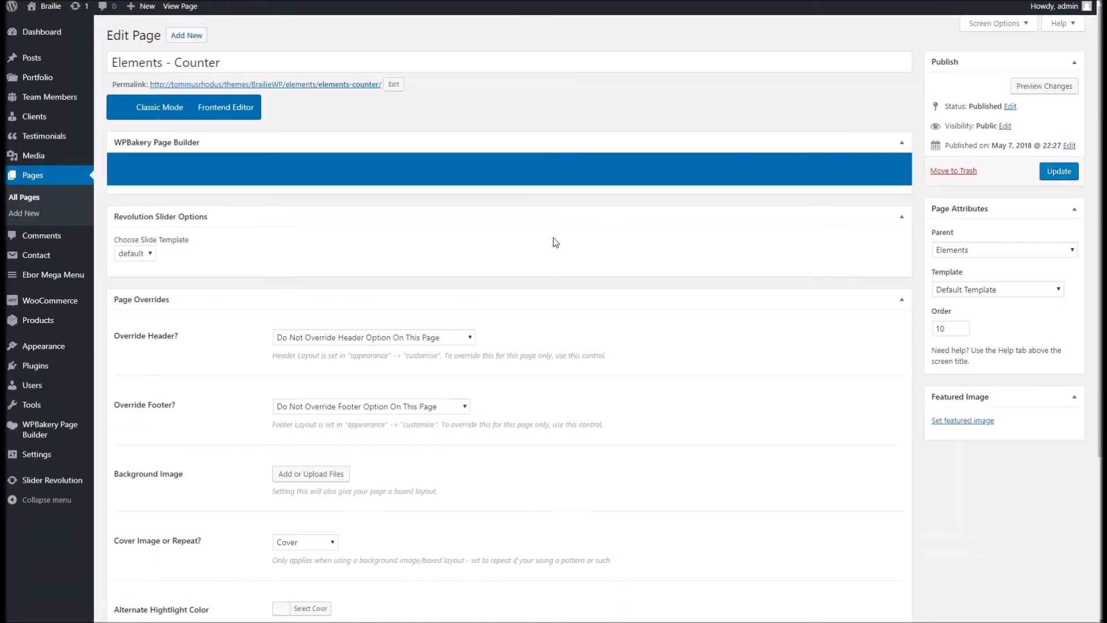
Review the simple Cups of Coffee counter's settings and display type options, keeping Basic, and close them without saving
scroll(390, 302, down, 3)
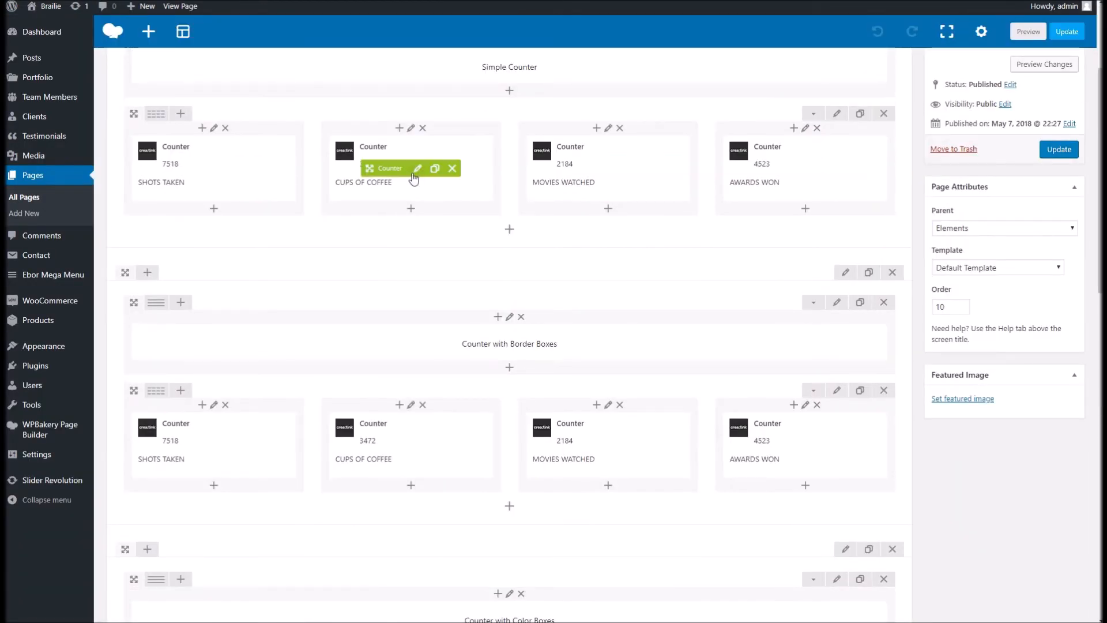
click(416, 170)
click(605, 118)
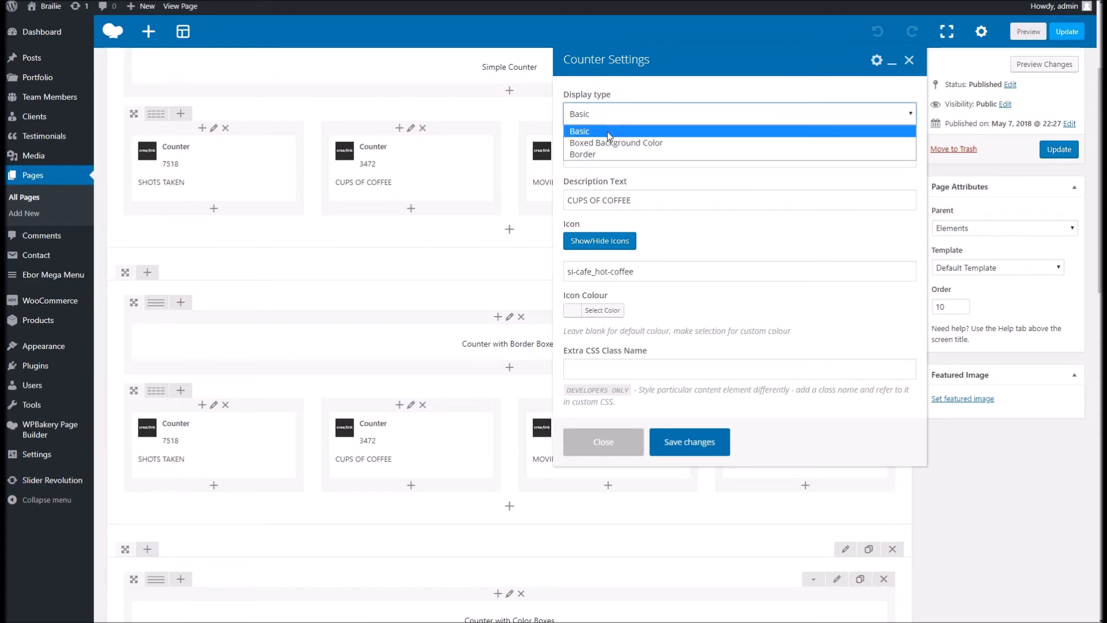
click(657, 131)
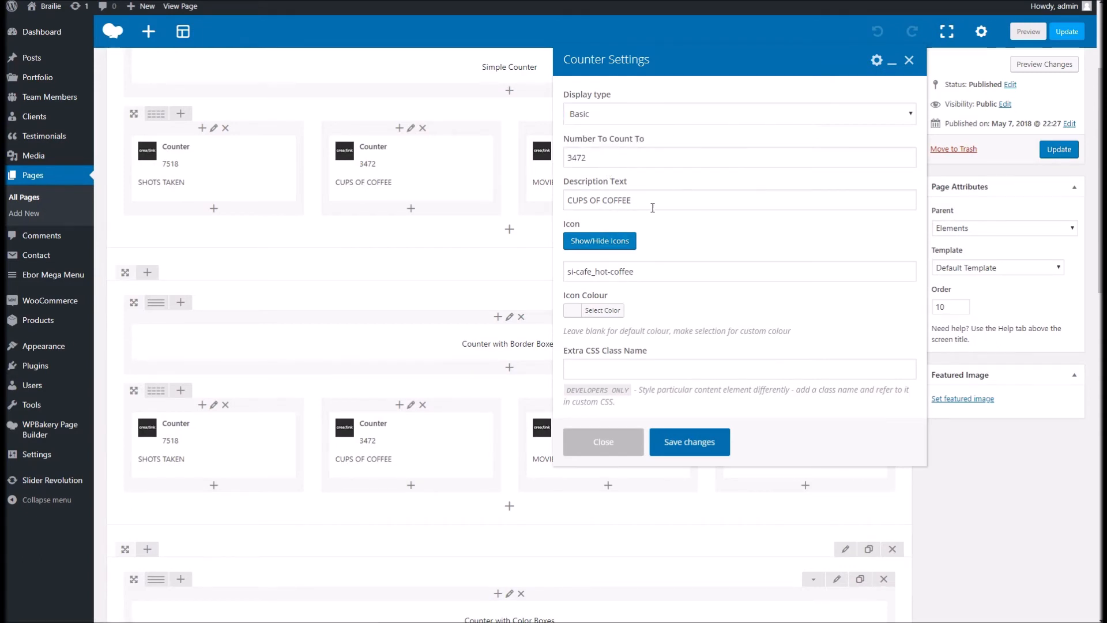
click(611, 449)
Add a new section at the end of the page content and insert a four-column row in it
scroll(592, 392, down, 5)
click(506, 380)
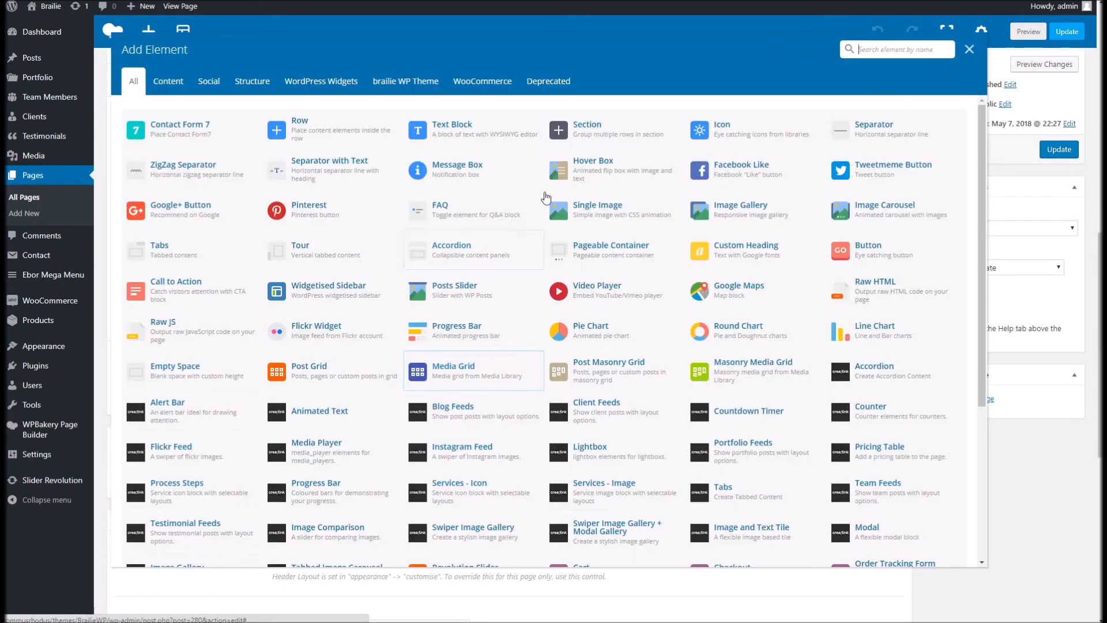
click(650, 136)
click(491, 398)
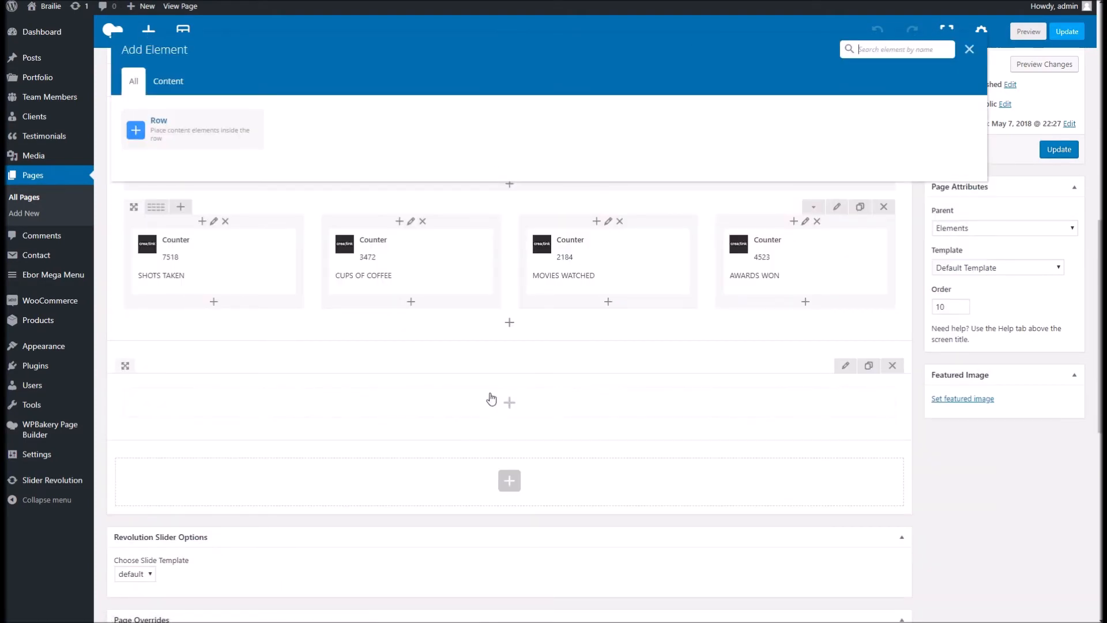
click(208, 140)
mouse_move(156, 398)
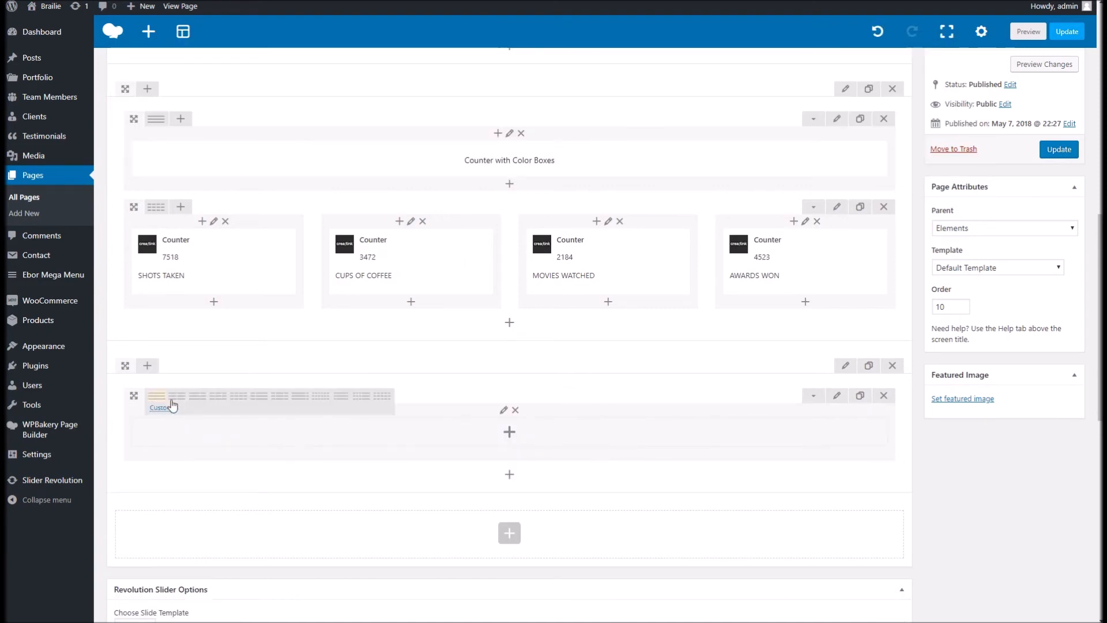
click(235, 406)
Add a Counter element to the first column with display type Basic, number 90909 and description Zombies Killed
click(215, 433)
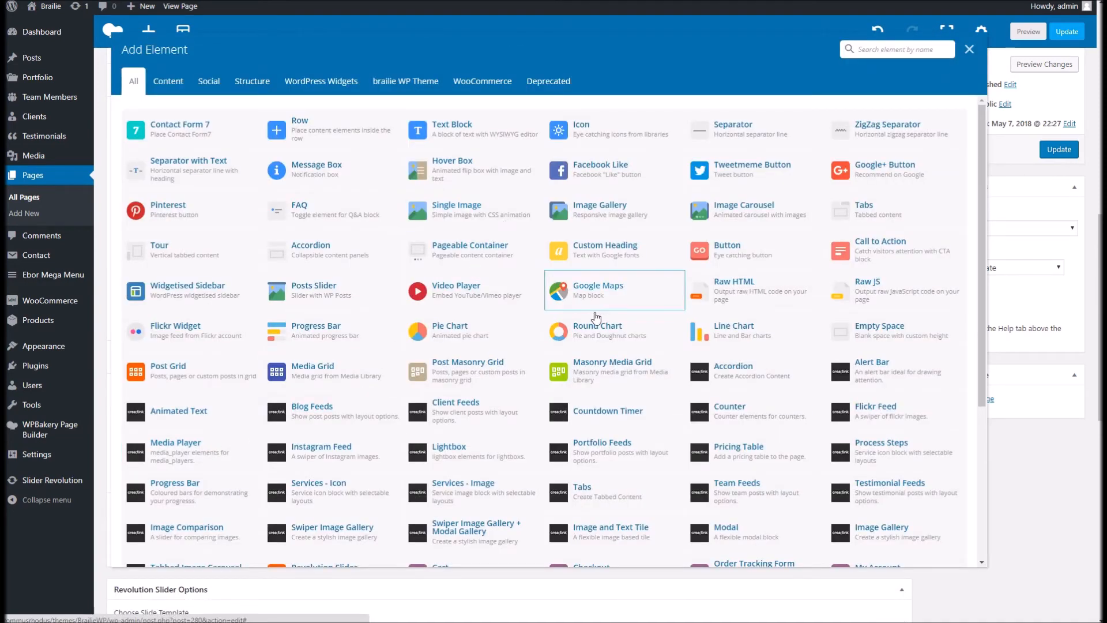
click(739, 412)
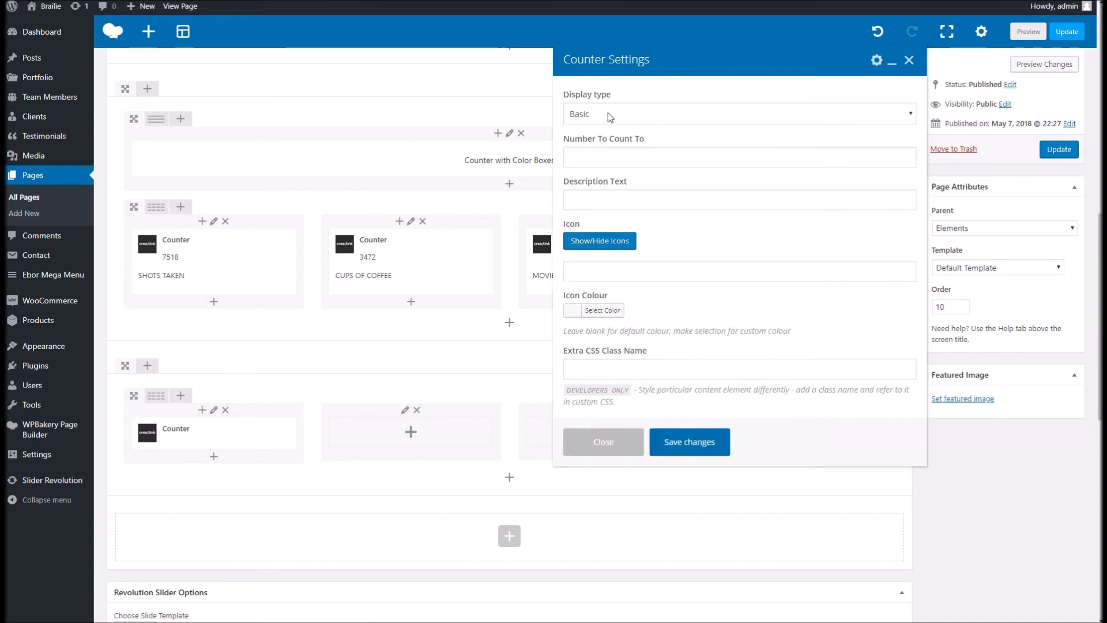
click(607, 113)
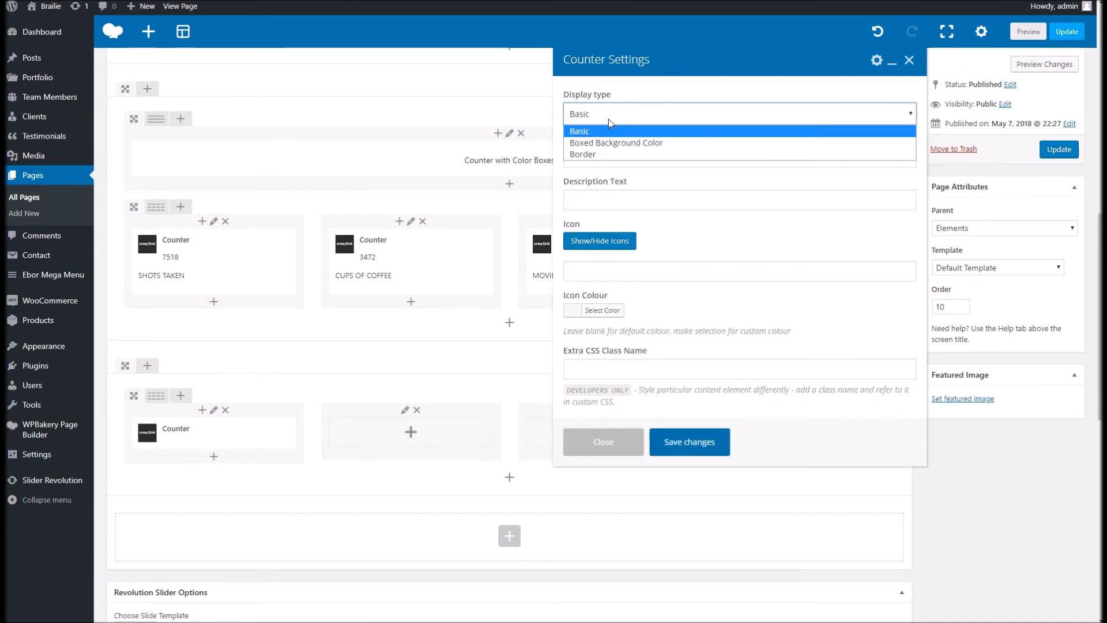
click(609, 132)
click(619, 157)
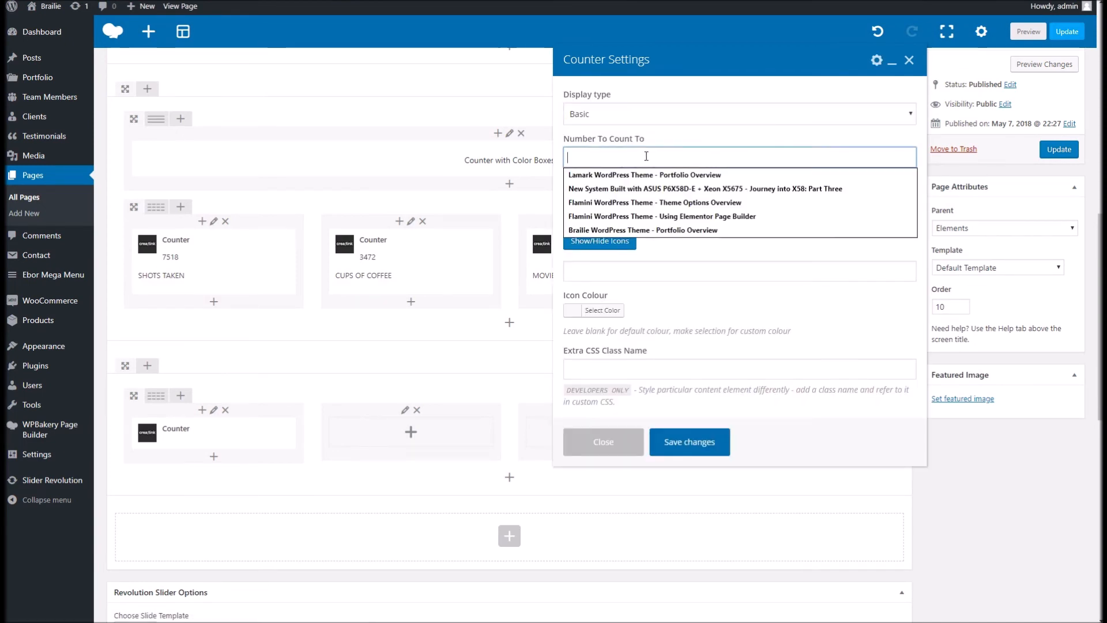
text(90909)
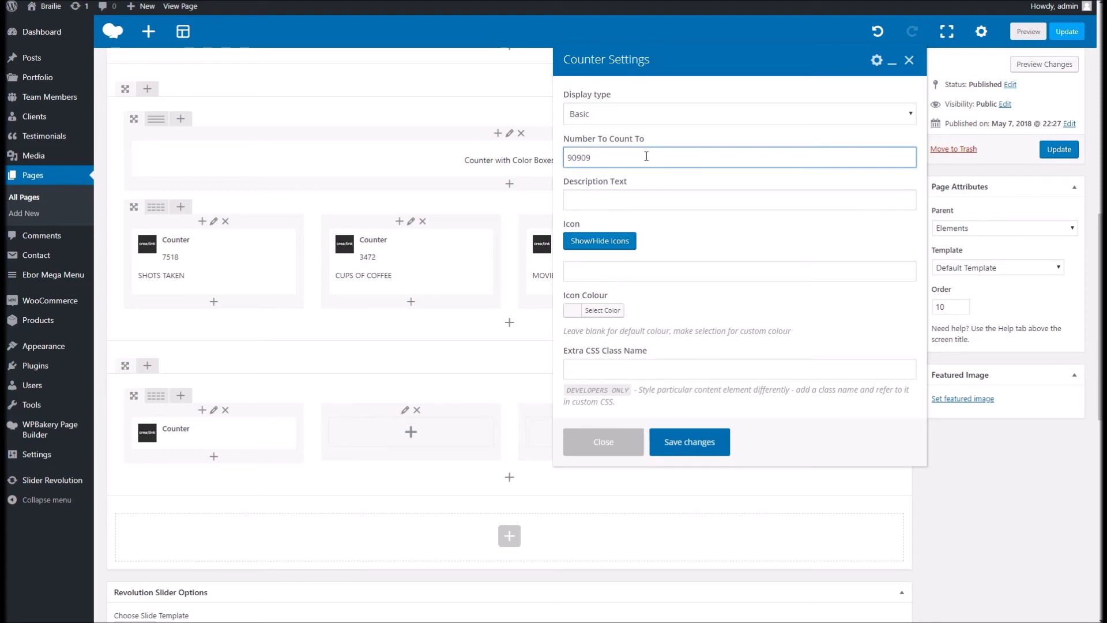
click(622, 200)
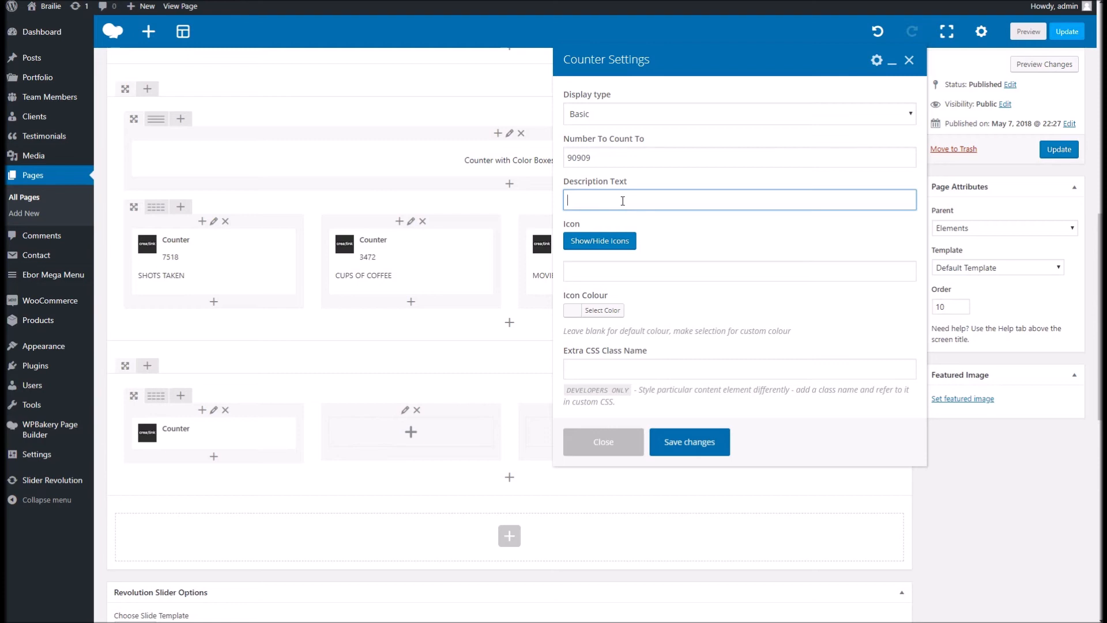
text(Zombies Killed)
Choose the si-network_antena-signal-3 antenna icon for the counter and save the element
click(634, 249)
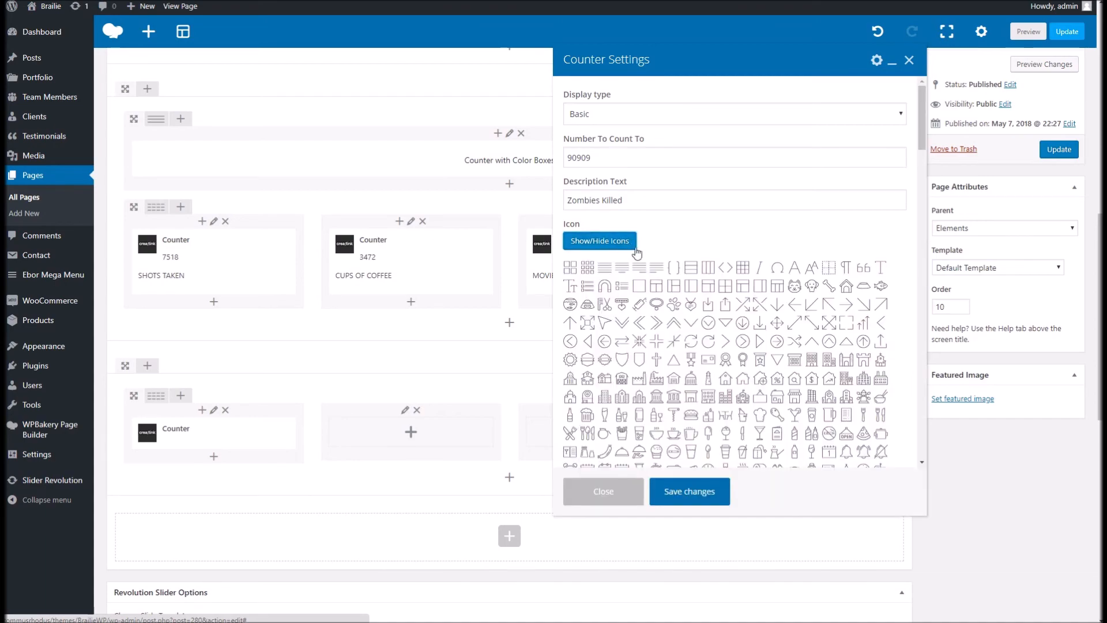
scroll(739, 281, down, 15)
scroll(739, 282, down, 2)
scroll(730, 283, up, 10)
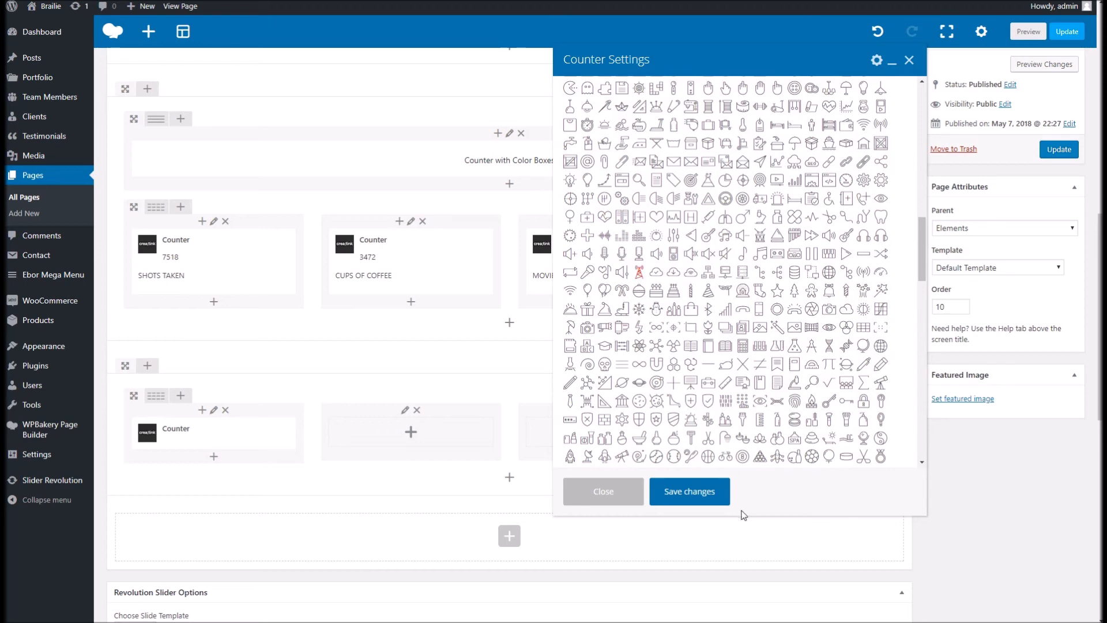
click(704, 501)
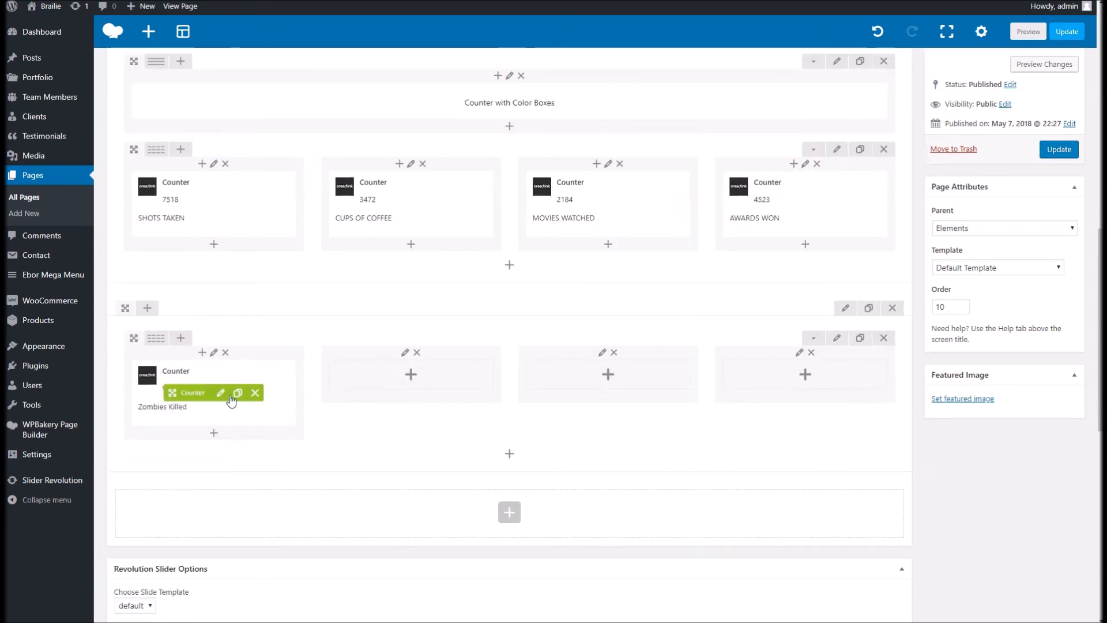
Reopen the Zombies Killed counter's settings, look at the icon colour picker, and leave the settings
click(226, 392)
scroll(745, 259, down, 1)
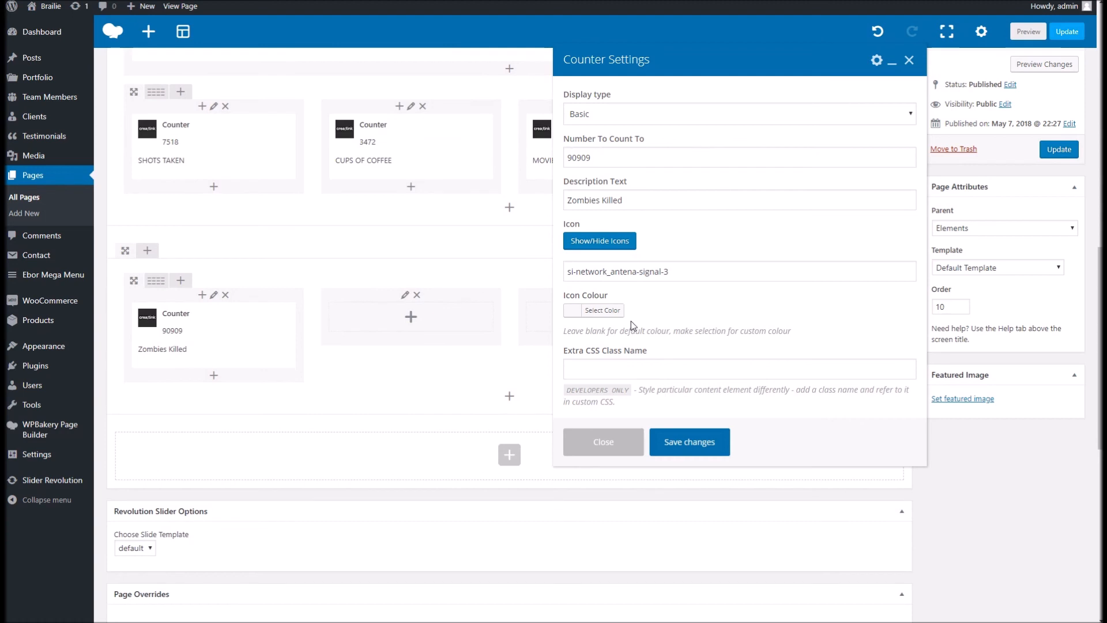
click(592, 313)
click(708, 291)
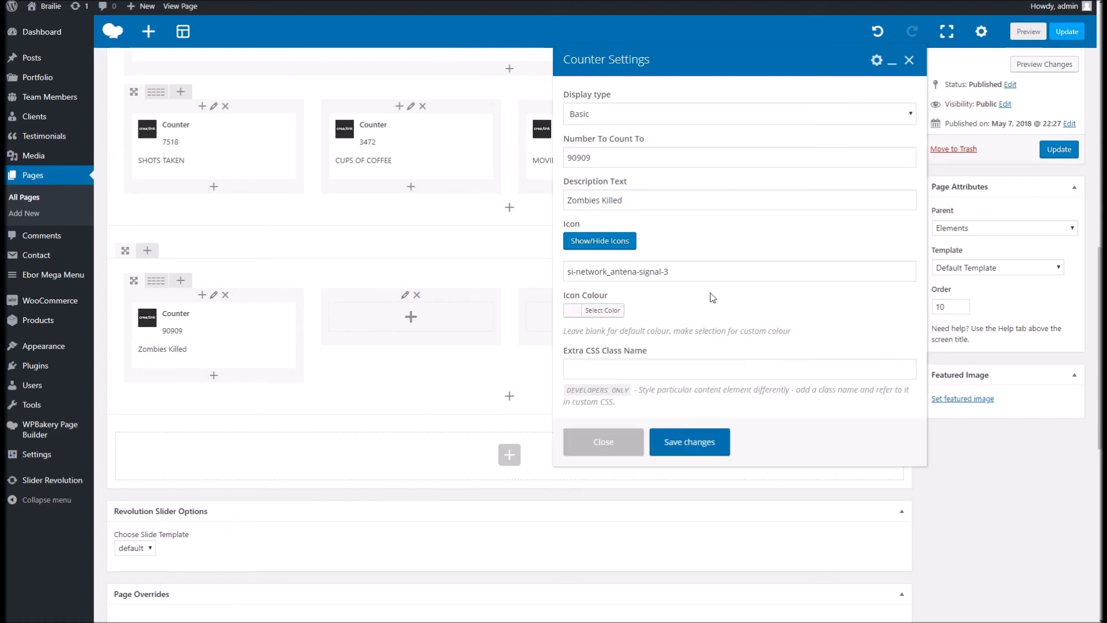
click(600, 310)
click(641, 443)
click(681, 494)
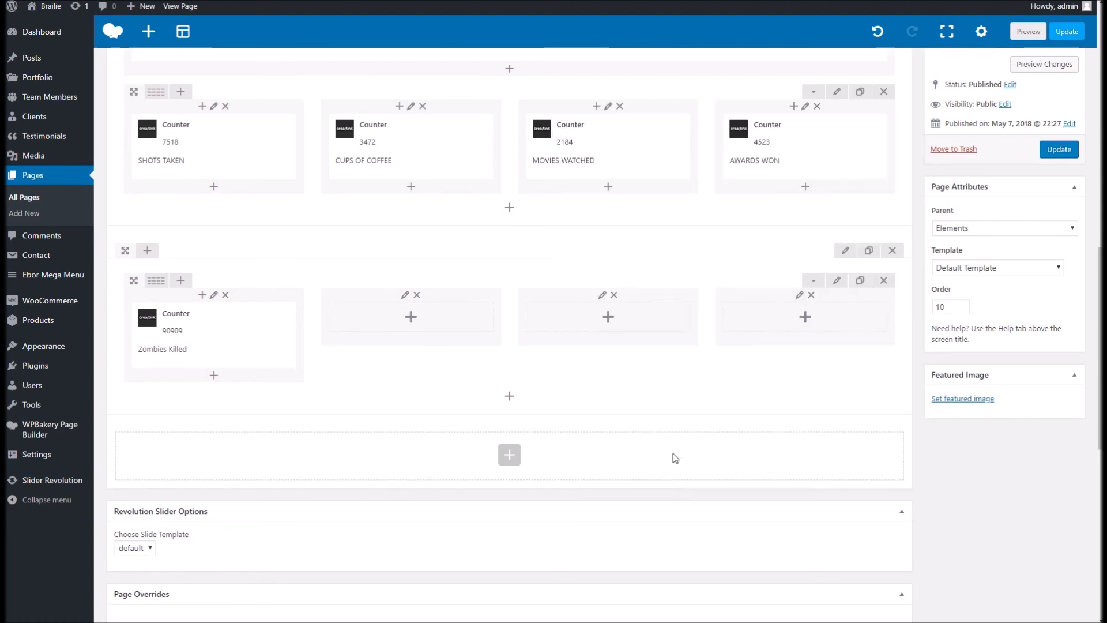
Update the page and check the new Zombies Killed counter on the live page
click(1063, 151)
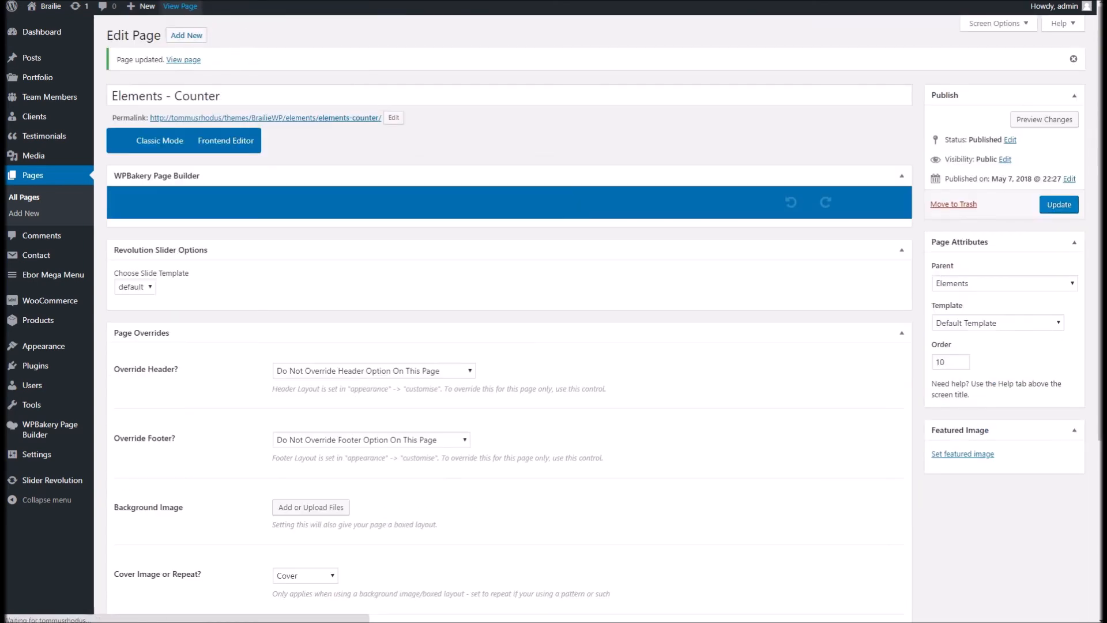
click(180, 7)
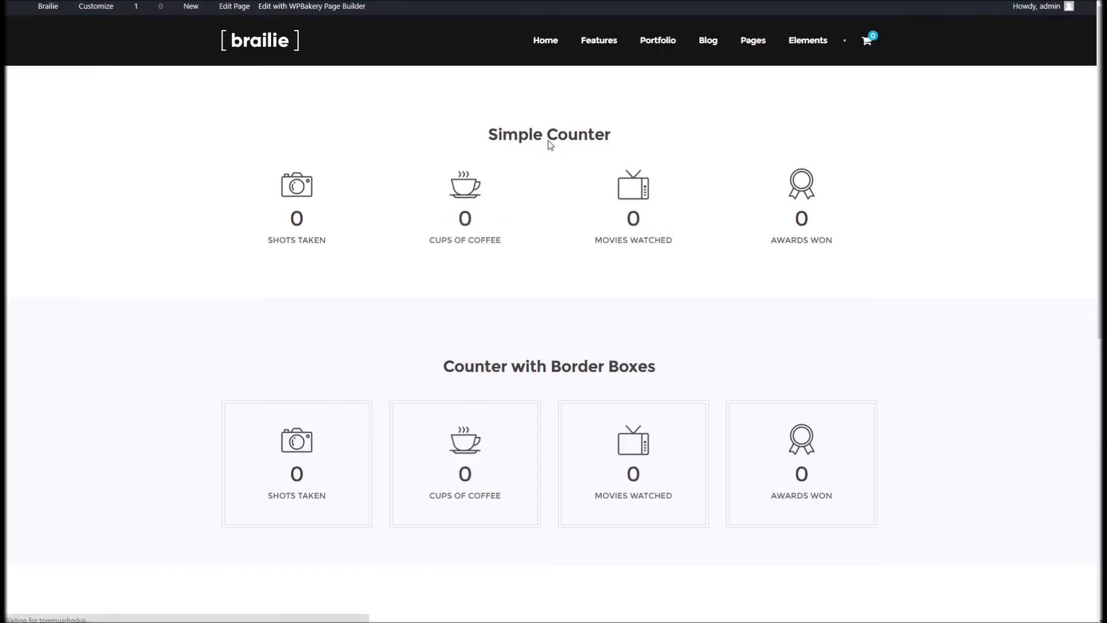
scroll(582, 173, down, 10)
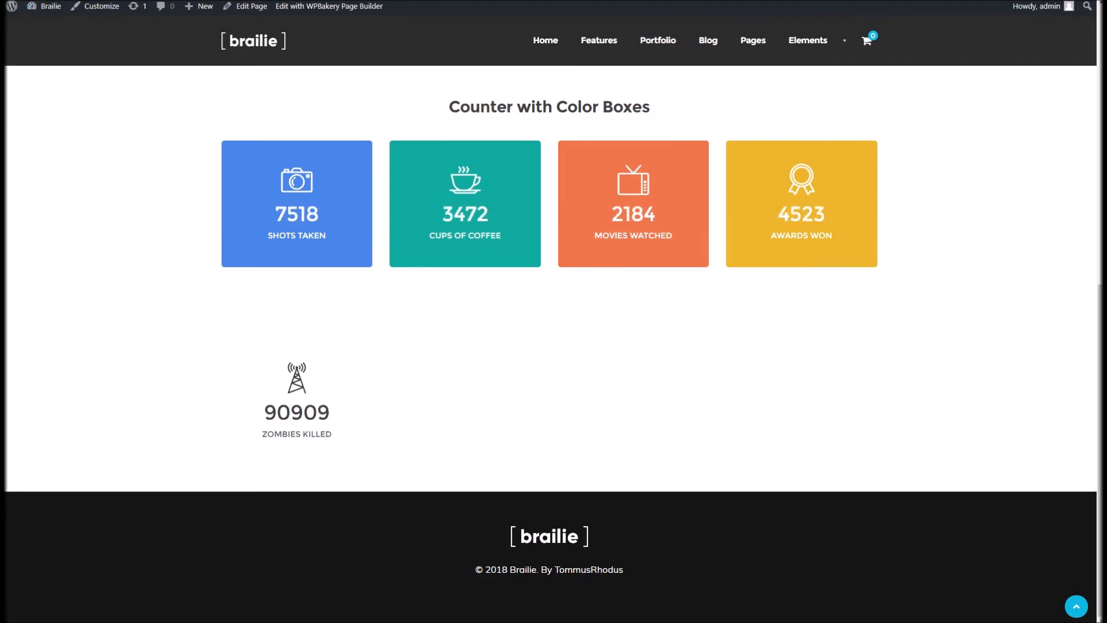